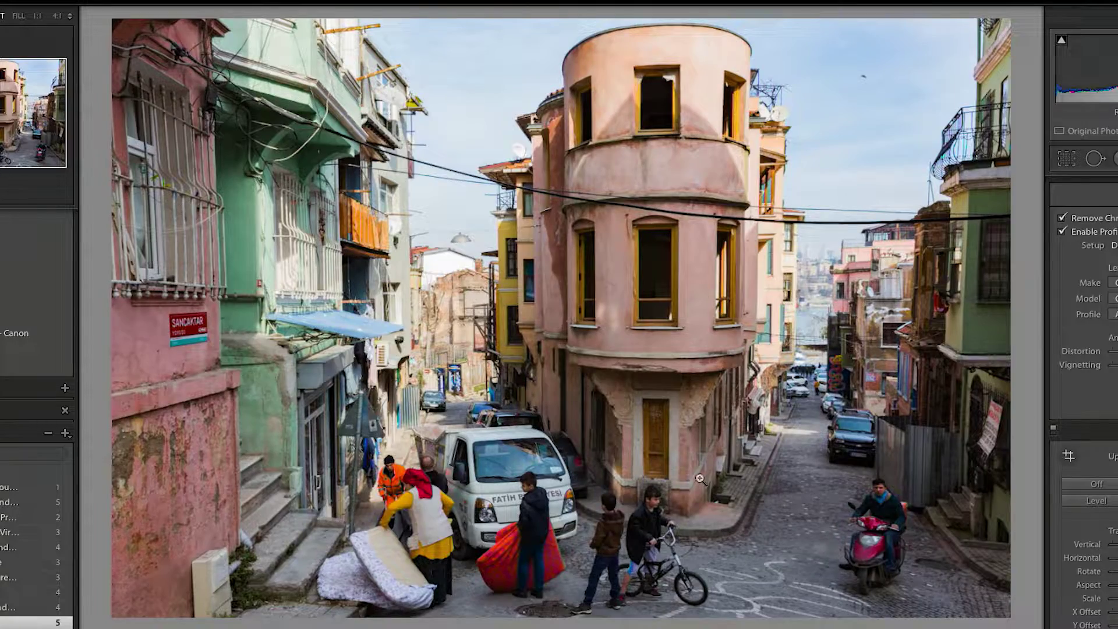
# - Examine the Hue, Saturation and Luminance controls of the HSL/Color adjustments for the Istanbul street photo
pyautogui.scroll(10, 1090, 324)
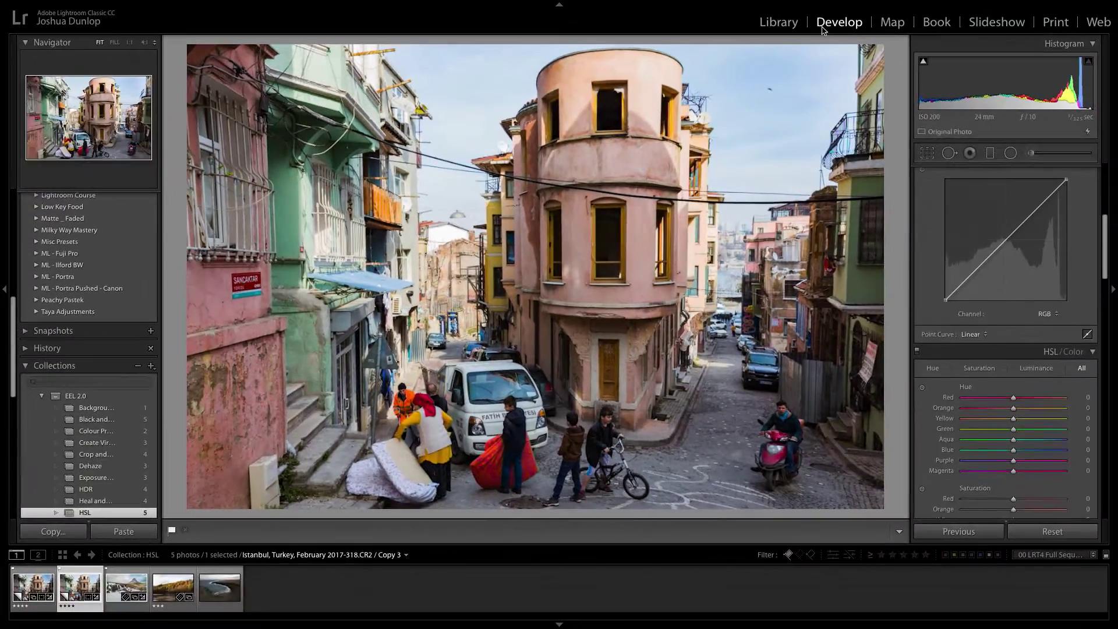
pyautogui.scroll(5, 944, 265)
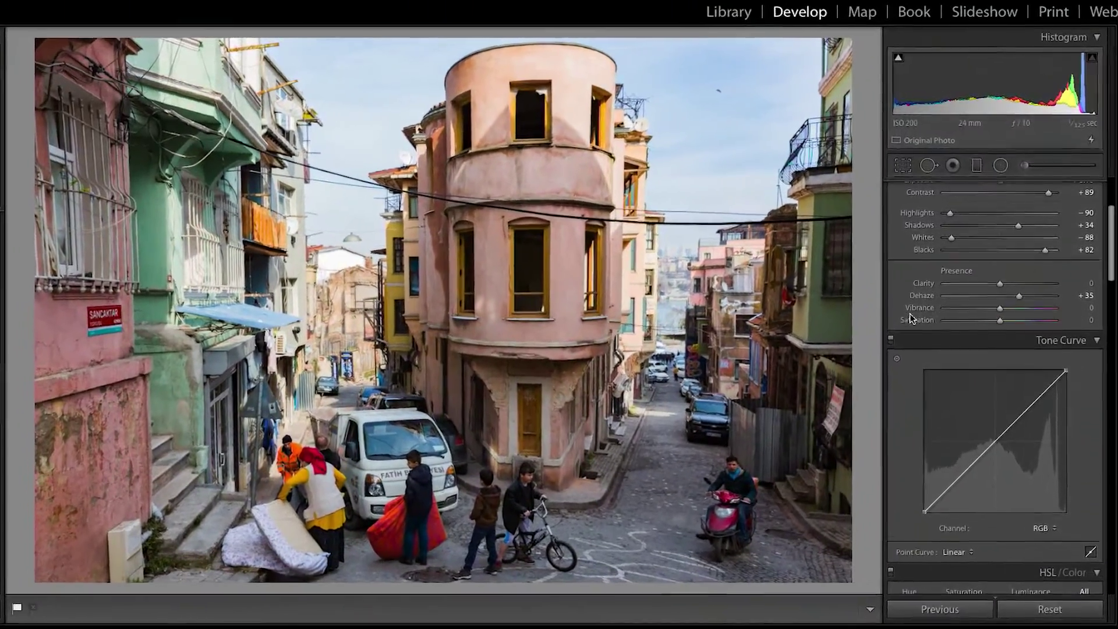
pyautogui.scroll(-6, 948, 330)
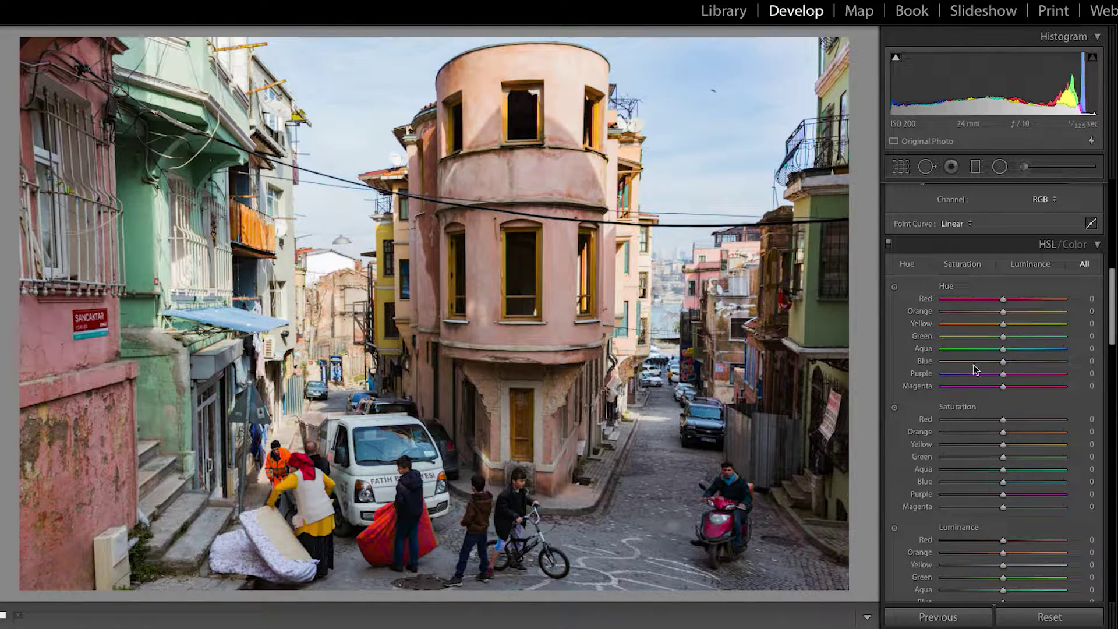
pyautogui.scroll(-2, 932, 299)
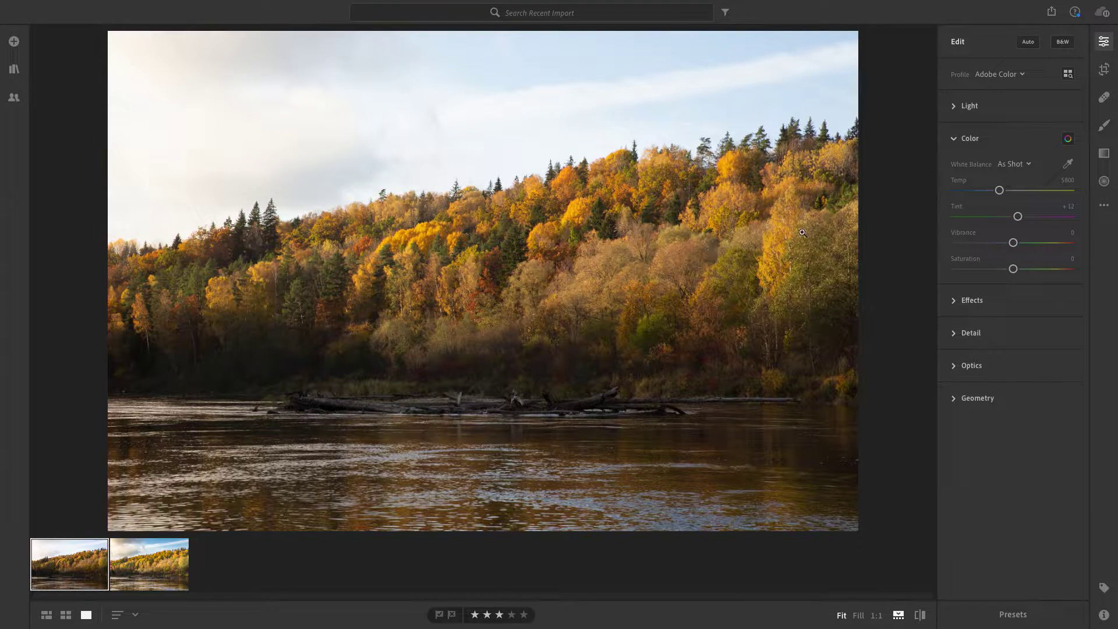
# - Switch to the cloud-based Lightroom, open the Color Mixer for the autumn river photo and select the yellow channel
pyautogui.click(958, 139)
pyautogui.click(961, 139)
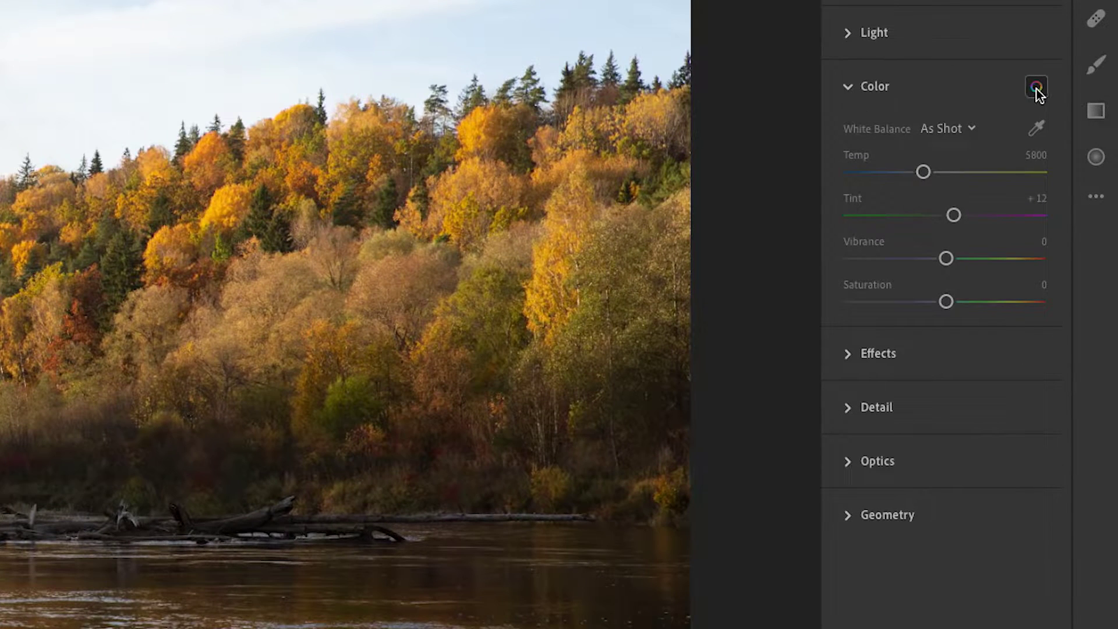
pyautogui.click(1037, 87)
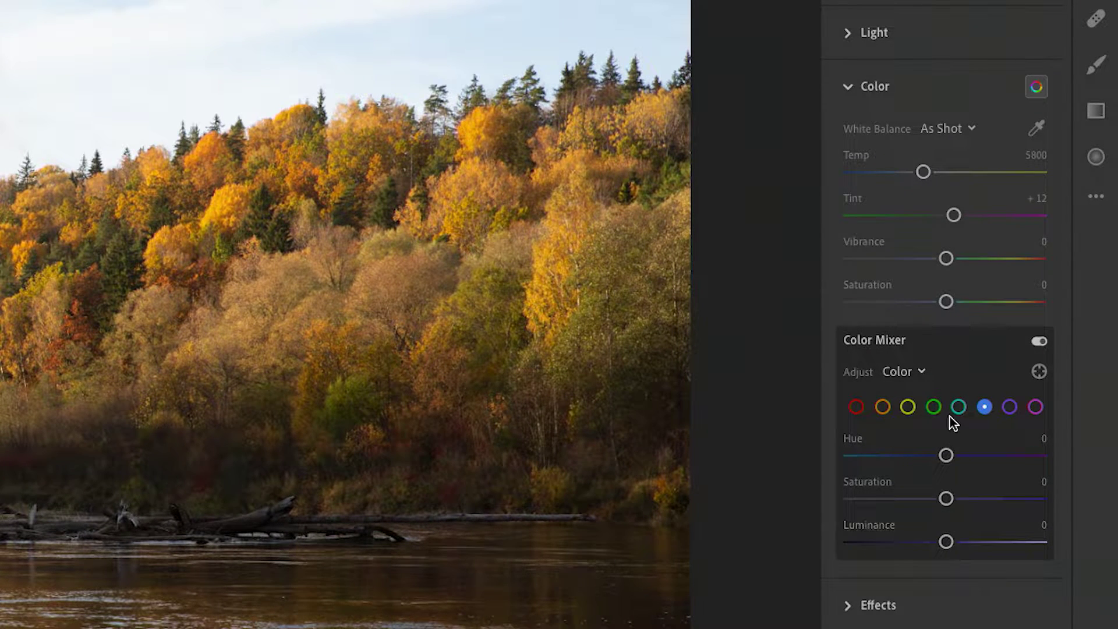
pyautogui.click(934, 406)
pyautogui.click(907, 408)
# - Look through the Color Mixer's Hue, Saturation and Luminance adjustment modes for the river photo
pyautogui.click(908, 373)
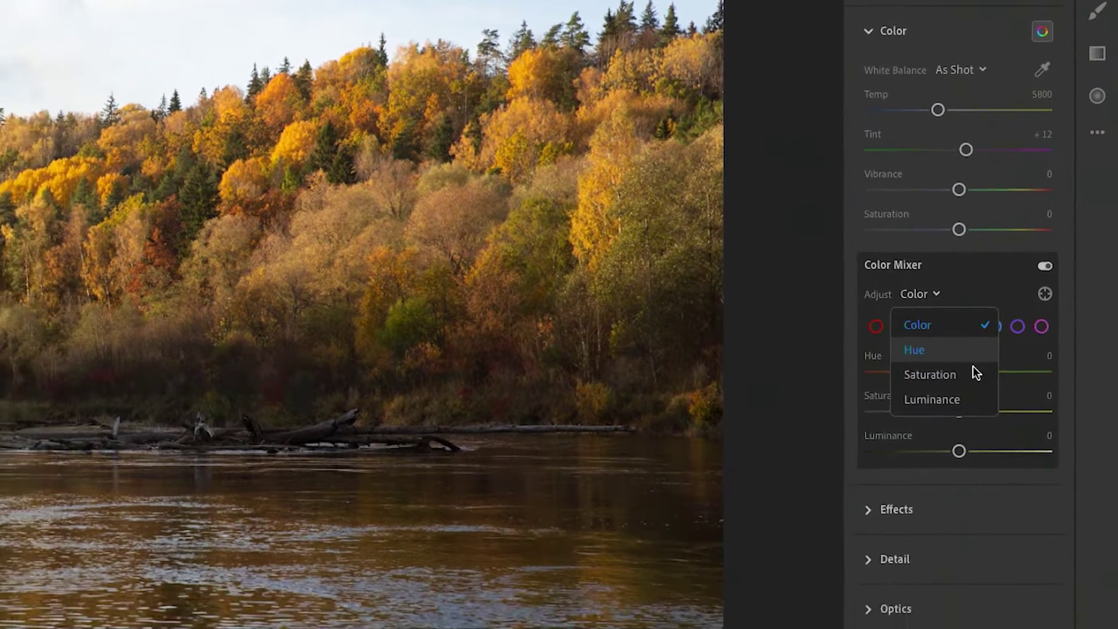
pyautogui.click(931, 432)
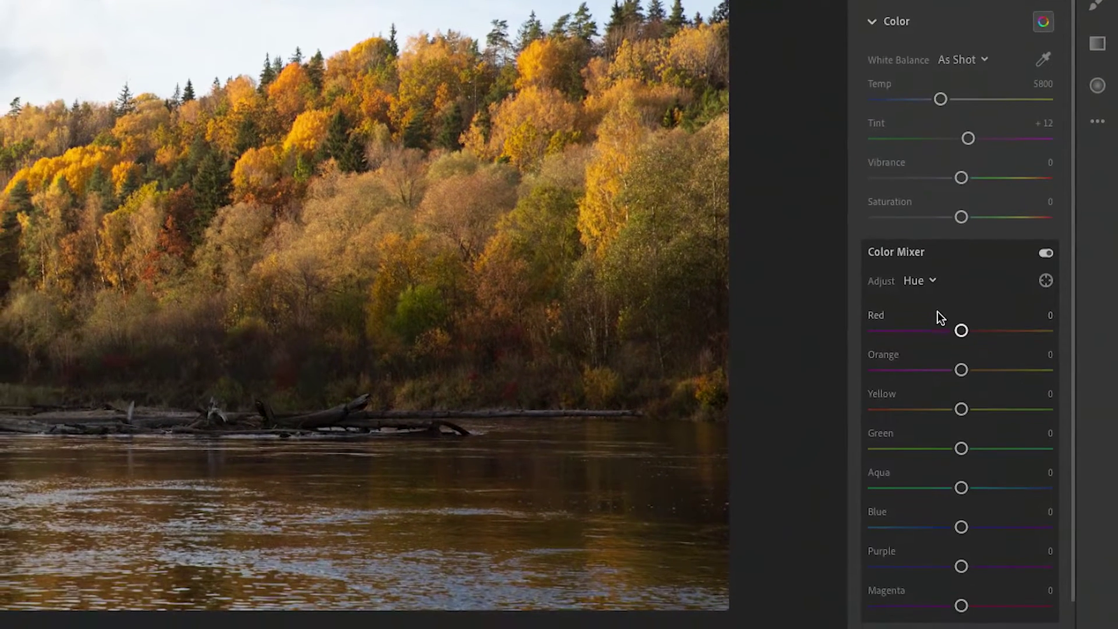
pyautogui.click(929, 286)
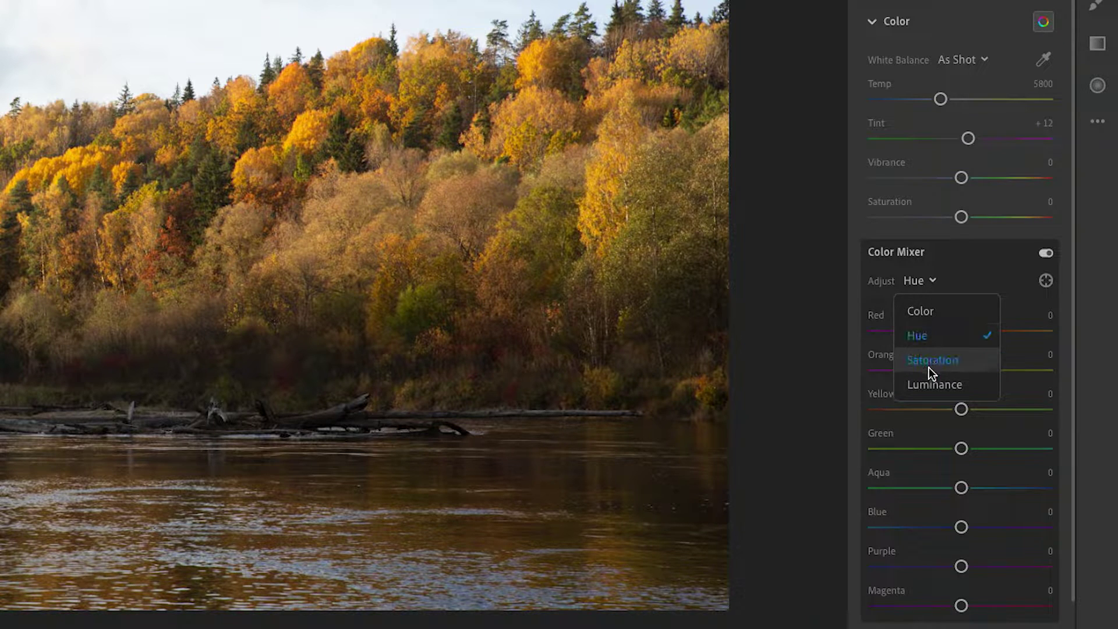
pyautogui.press('Escape')
pyautogui.click(919, 282)
pyautogui.click(931, 358)
pyautogui.click(925, 281)
pyautogui.click(934, 384)
pyautogui.click(932, 282)
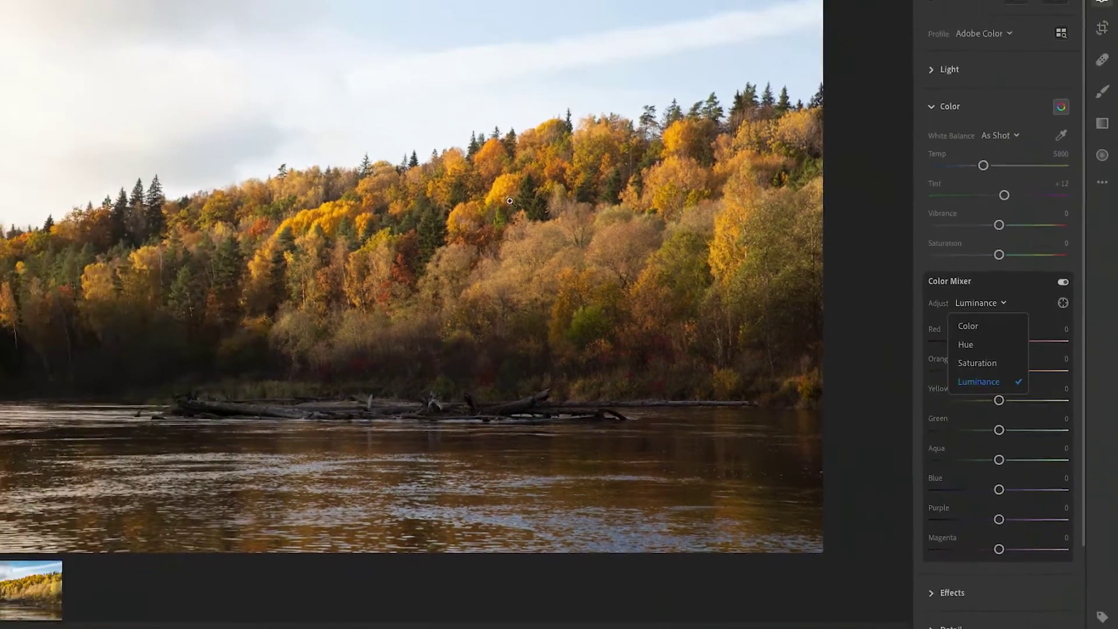
# - Set the Color Mixer to adjust by Color and give orange a hue of -45, saturation of +34 and luminance of -27
pyautogui.click(271, 260)
pyautogui.click(1004, 311)
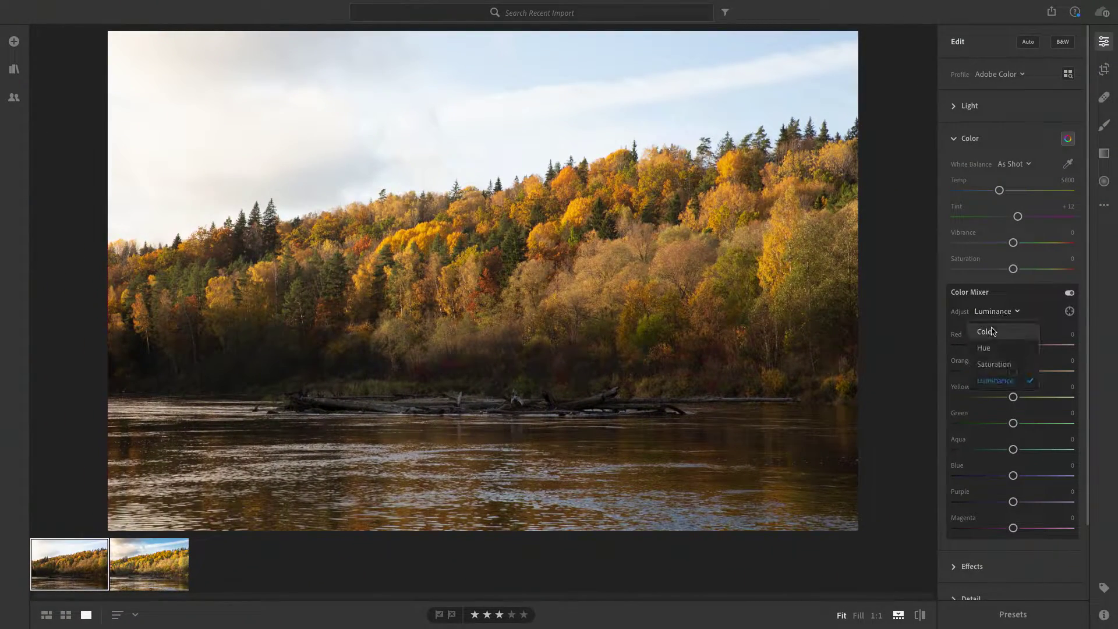
pyautogui.click(991, 329)
pyautogui.click(976, 332)
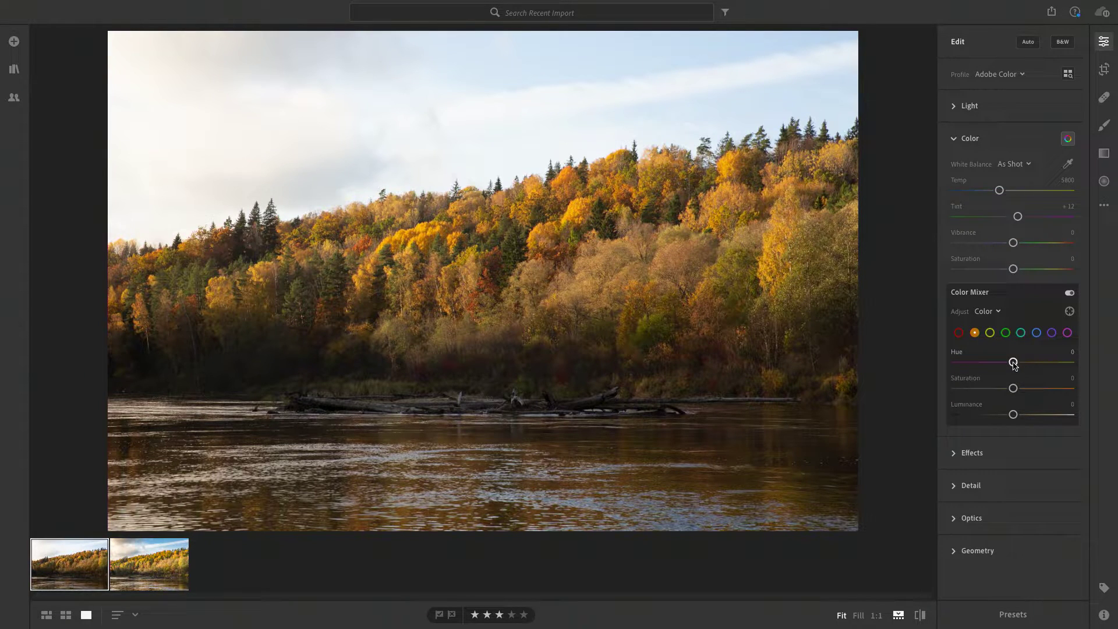
pyautogui.moveTo(1014, 362); pyautogui.dragTo(997, 415)
# - Activate the Color Mixer's targeted adjustment and try its Hue control on the orange trees of the hillside
pyautogui.click(1069, 311)
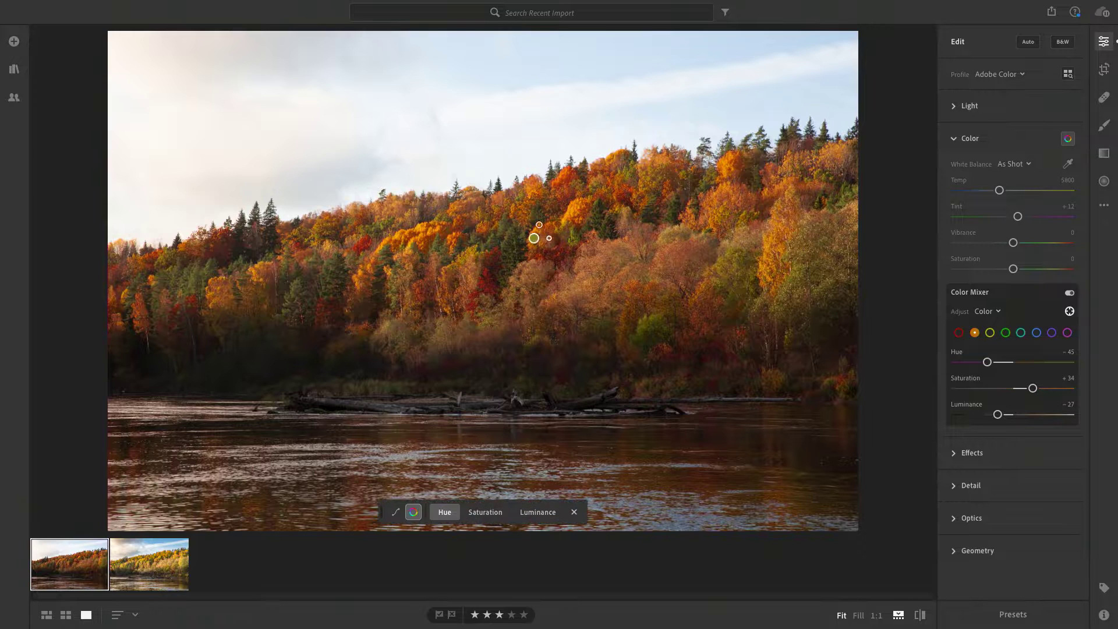
pyautogui.moveTo(578, 202)
pyautogui.mouseDown()
pyautogui.moveTo(564, 200)
pyautogui.moveTo(576, 203)
pyautogui.mouseUp()
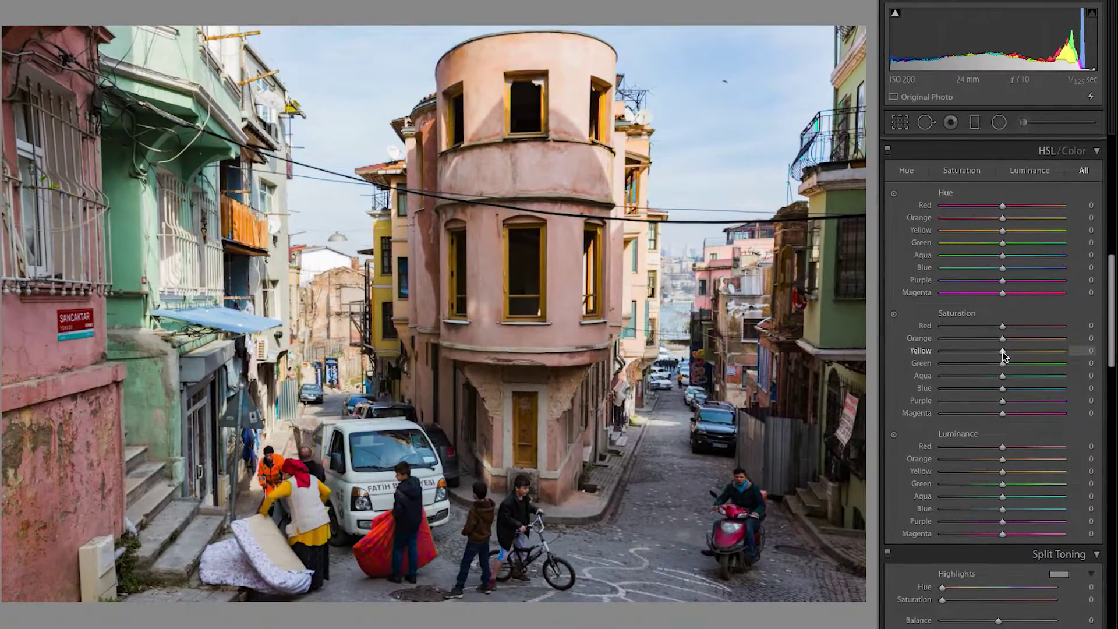
# - In Lightroom Classic, compare yellow saturation at +100 and -100 on the tower's window frames and reset it
pyautogui.moveTo(1002, 351); pyautogui.dragTo(1063, 352)
pyautogui.click(592, 112)
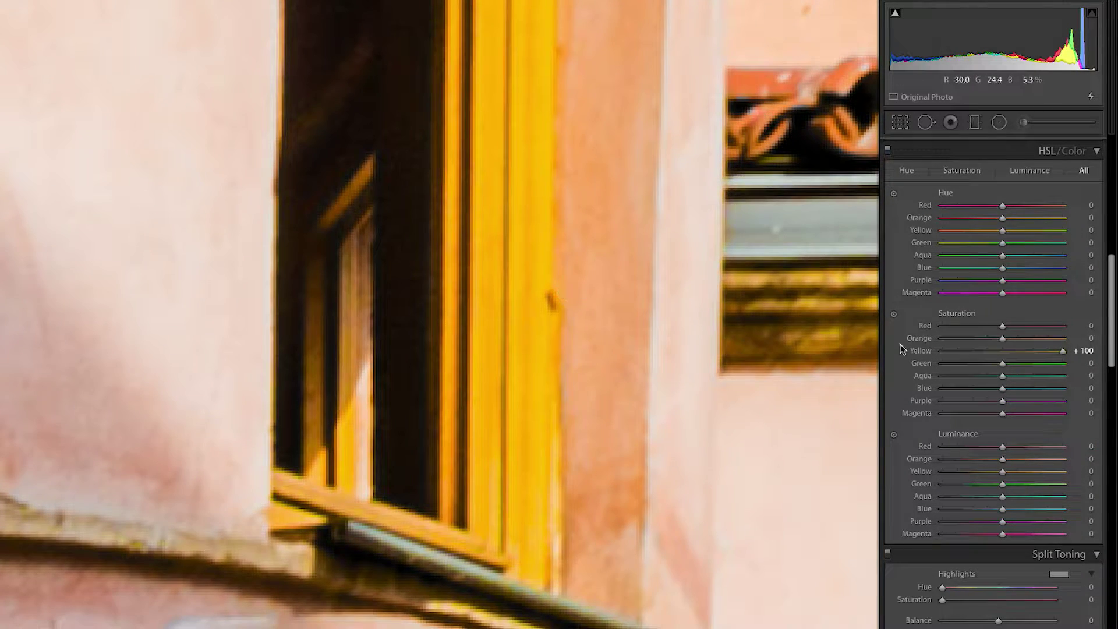
pyautogui.moveTo(1062, 352); pyautogui.dragTo(889, 357)
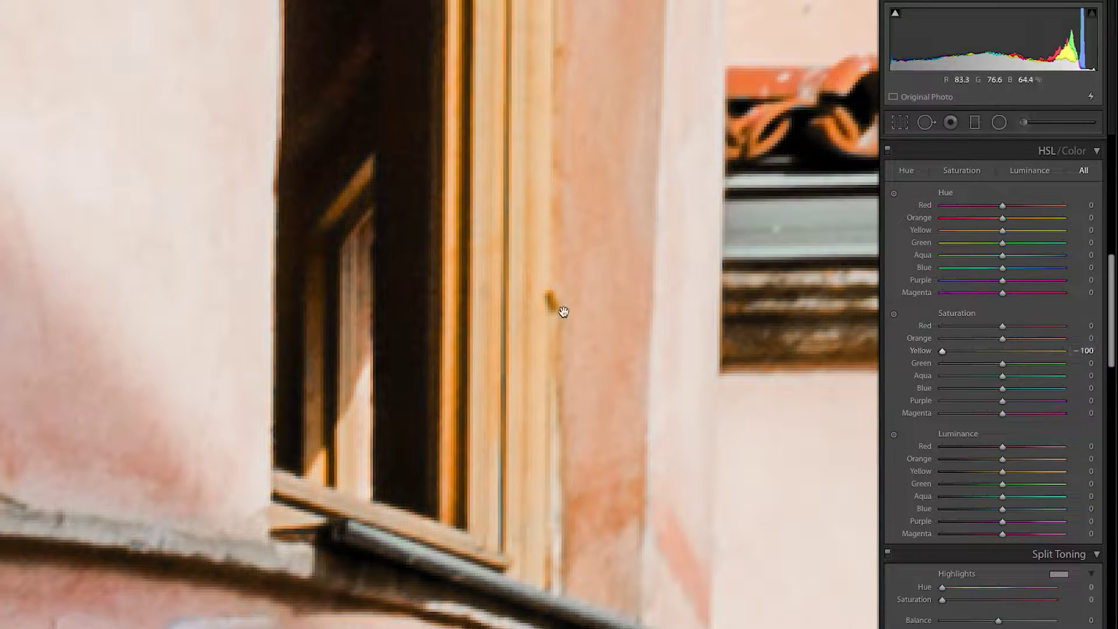
pyautogui.click(527, 272)
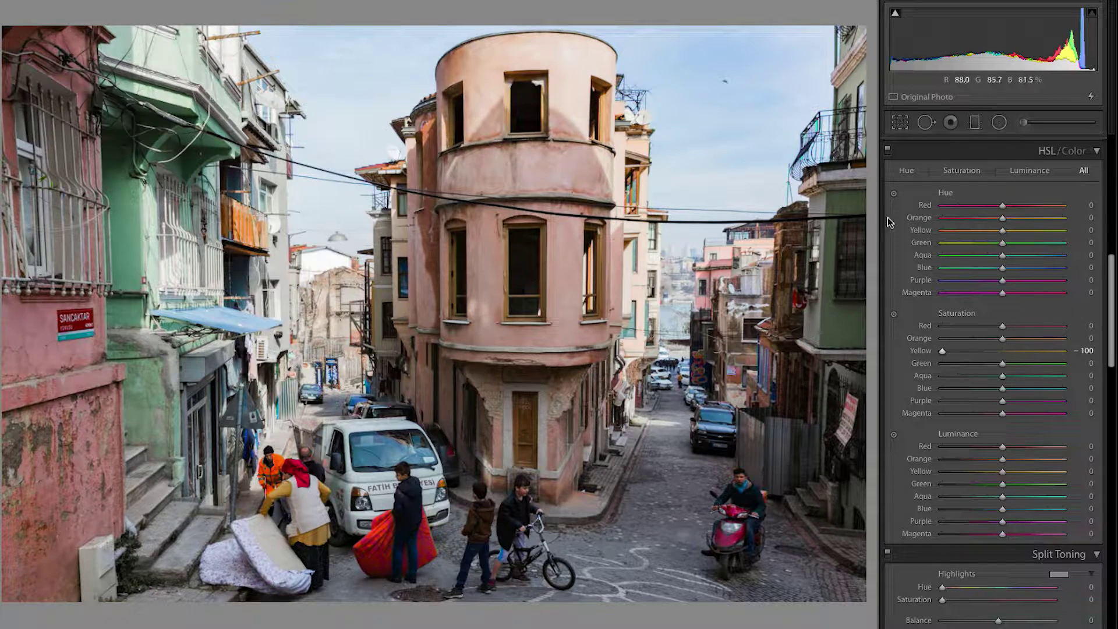
pyautogui.doubleClick(922, 350)
# - Try the overall Presence saturation at -100 on the whole street photo and reset it
pyautogui.scroll(10, 1004, 347)
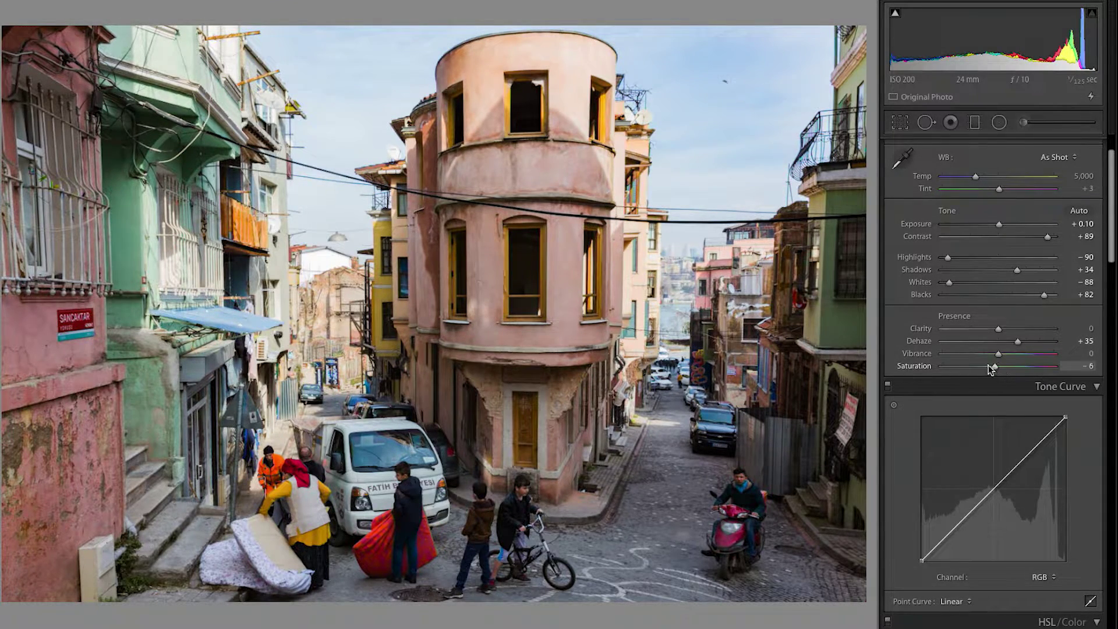
pyautogui.moveTo(992, 366); pyautogui.dragTo(938, 366)
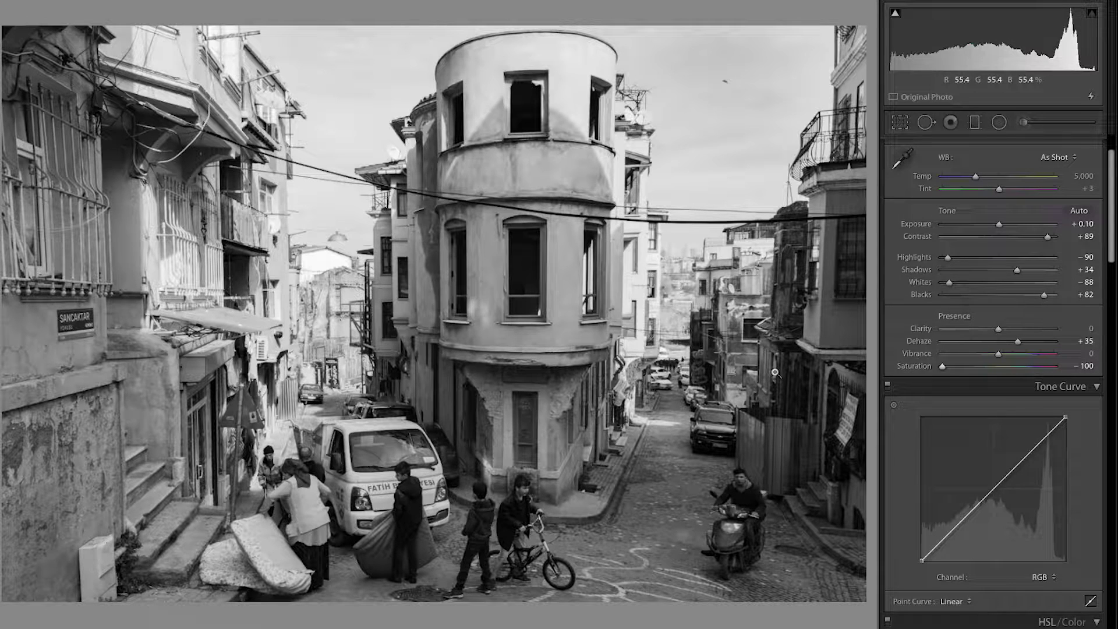
pyautogui.moveTo(943, 367); pyautogui.dragTo(903, 358)
pyautogui.doubleClick(920, 365)
# - Try the HSL yellow luminance at -100 on the street photo and reset it
pyautogui.scroll(-3, 992, 449)
pyautogui.scroll(-5, 994, 450)
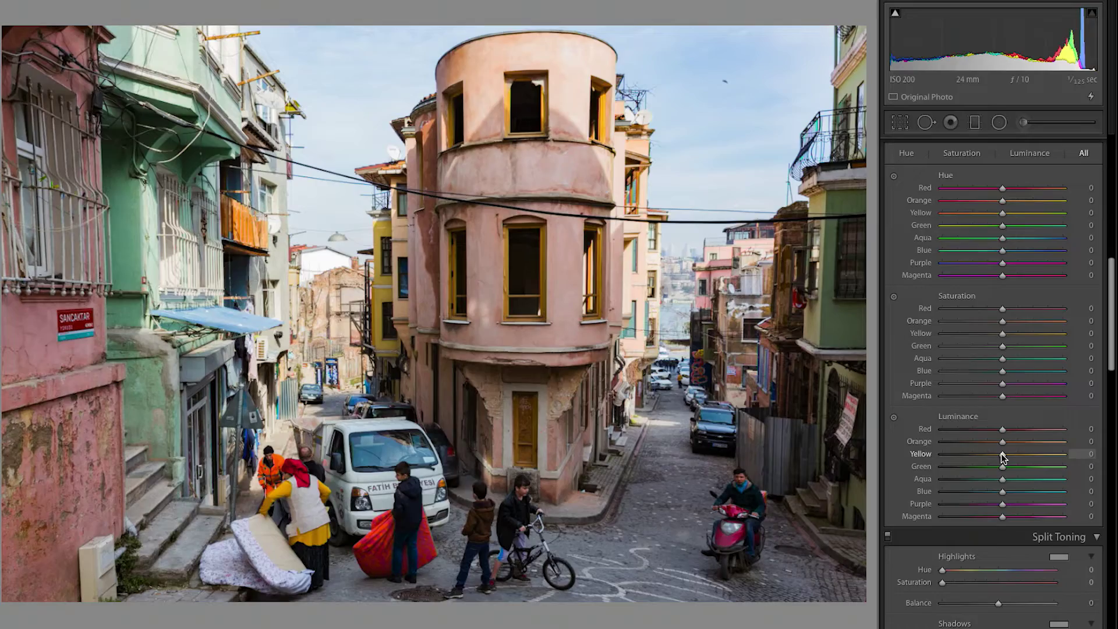
pyautogui.moveTo(1022, 453); pyautogui.dragTo(903, 452)
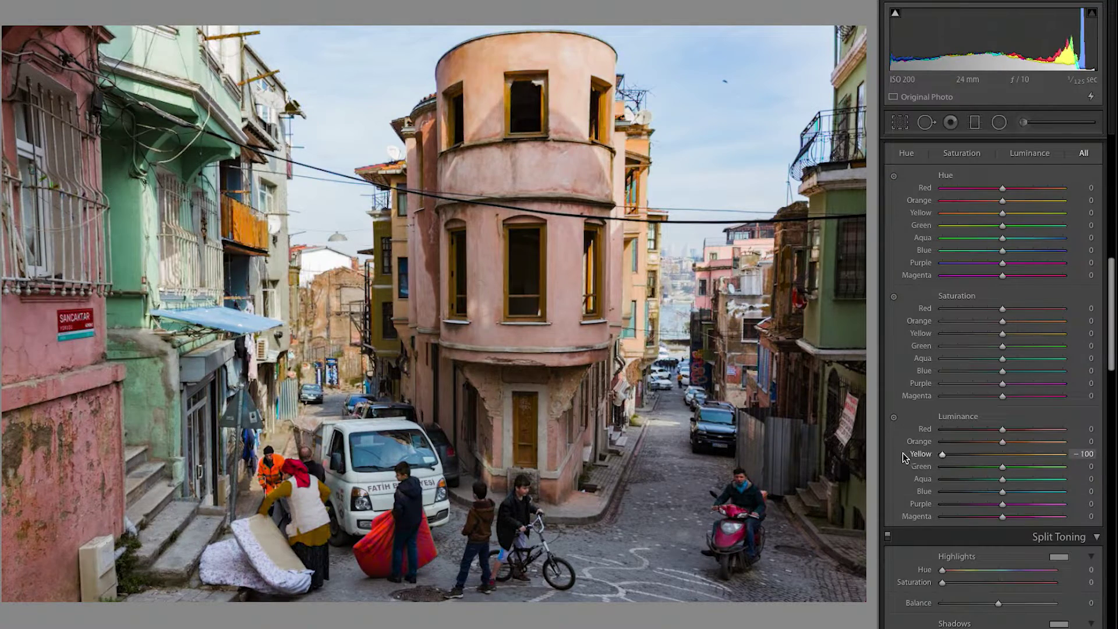
pyautogui.doubleClick(928, 454)
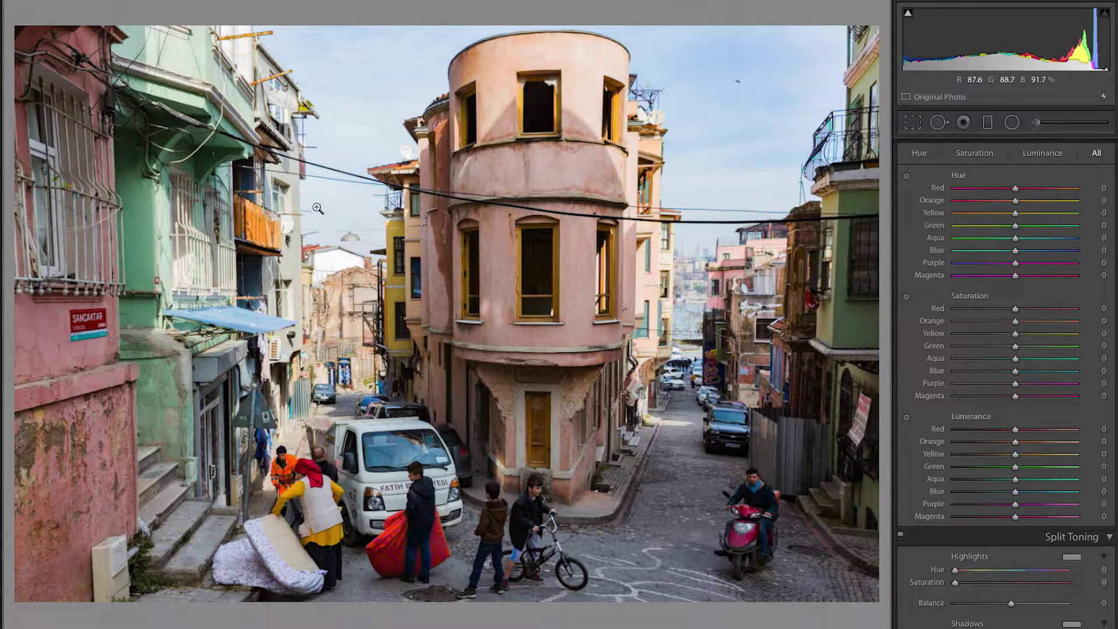
# - Try both extremes of the green hue on the green building beside the blue awning and reset it
pyautogui.click(167, 358)
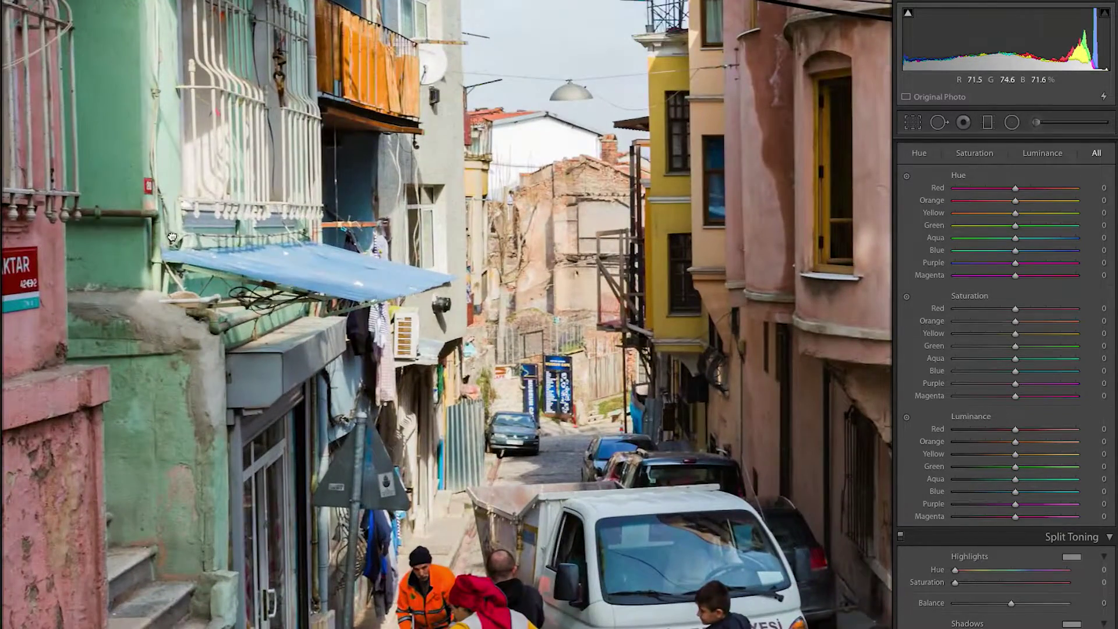
pyautogui.click(172, 237)
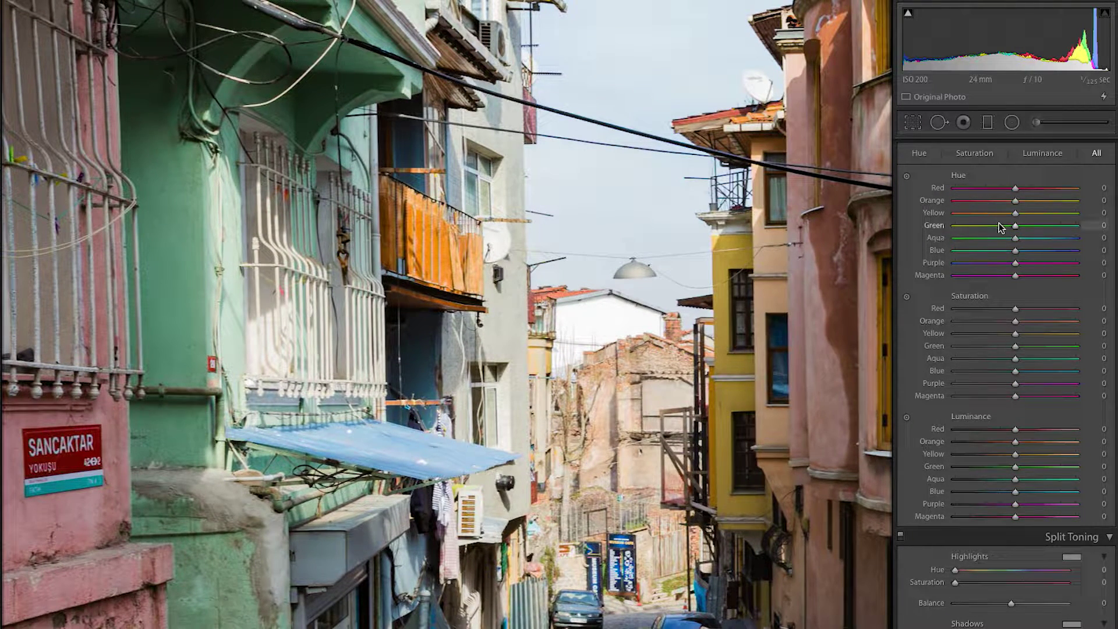
pyautogui.moveTo(1013, 232); pyautogui.dragTo(894, 230)
pyautogui.moveTo(955, 228); pyautogui.dragTo(1089, 228)
pyautogui.doubleClick(938, 227)
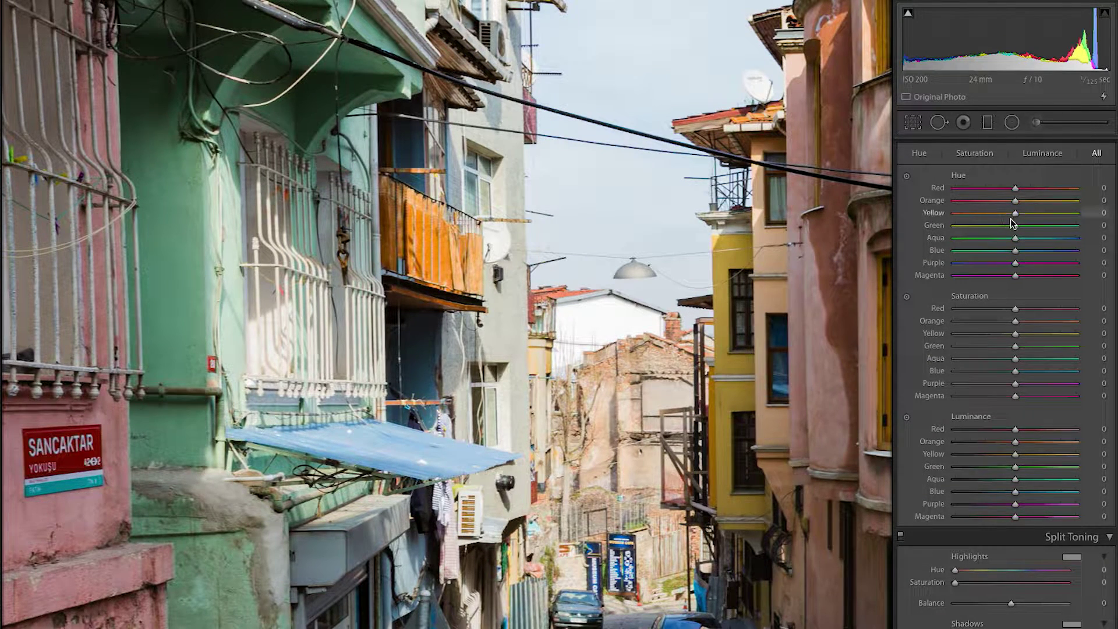
# - Use the targeted Hue adjustment on the green building to set green and aqua to +100 and yellow to -1
pyautogui.click(906, 175)
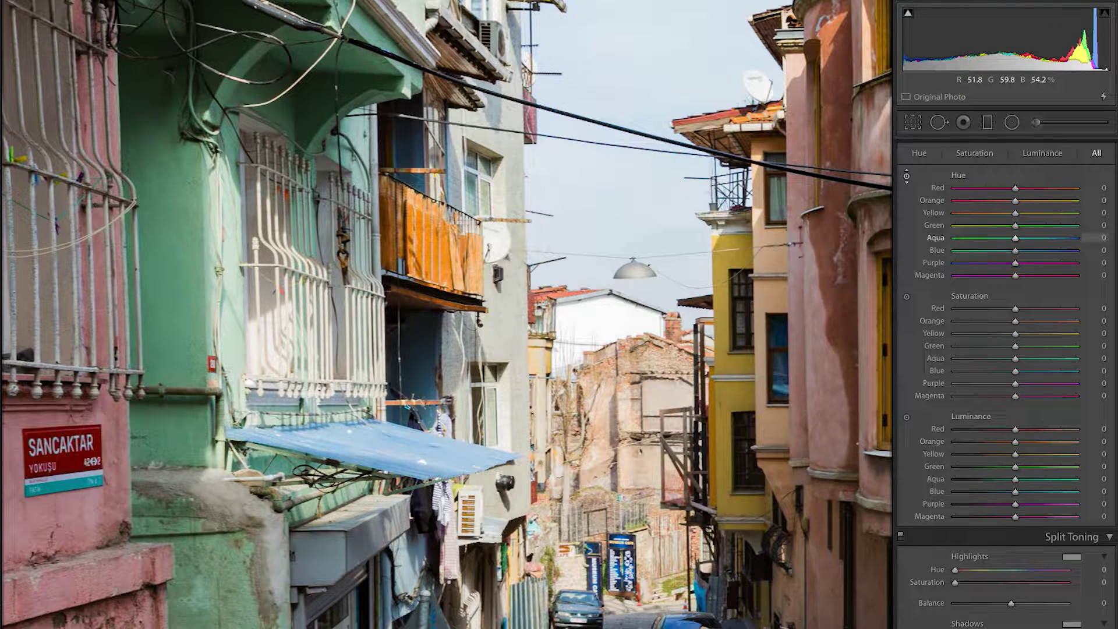
pyautogui.moveTo(175, 262); pyautogui.dragTo(192, 227)
pyautogui.moveTo(210, 272); pyautogui.dragTo(211, 271)
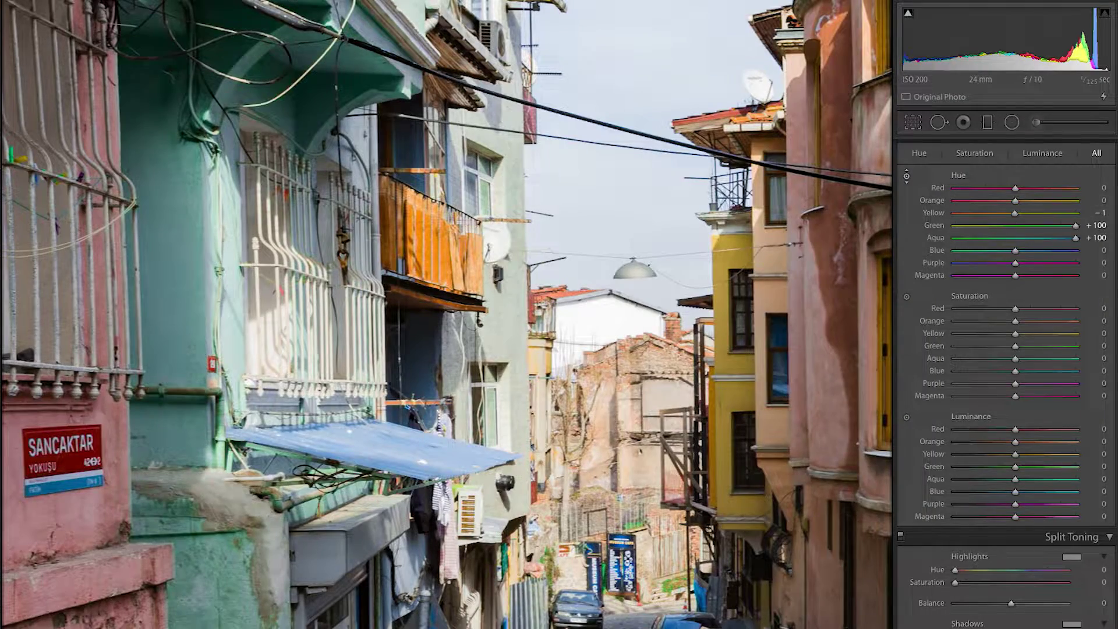
# - Compare the whole street photo with the HSL adjustments disabled and enabled
pyautogui.press('z')
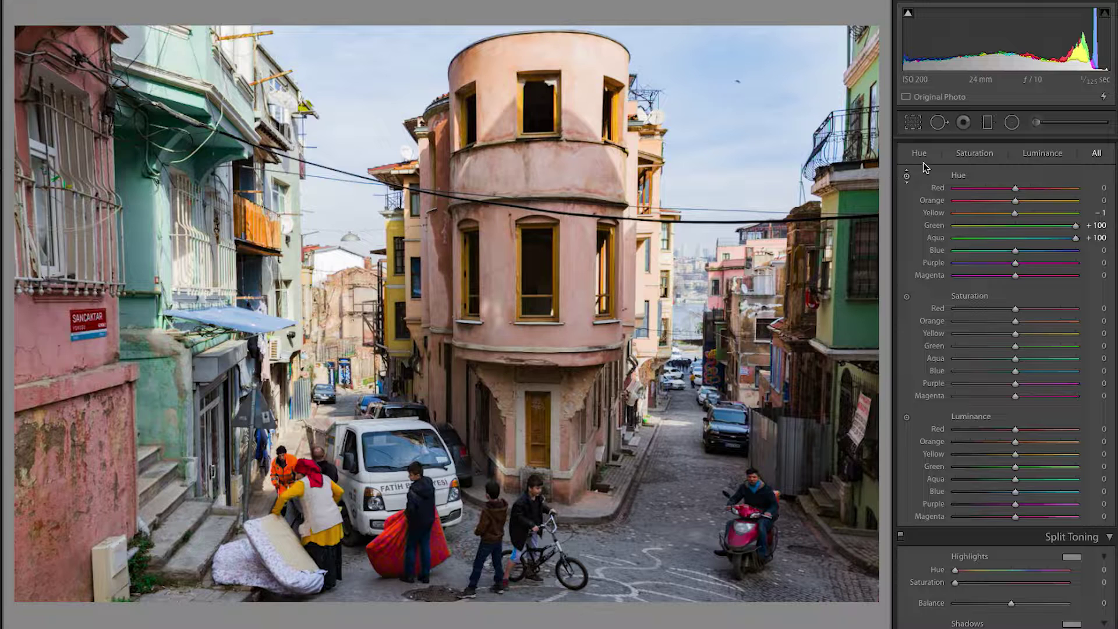
pyautogui.scroll(1, 923, 175)
pyautogui.click(901, 151)
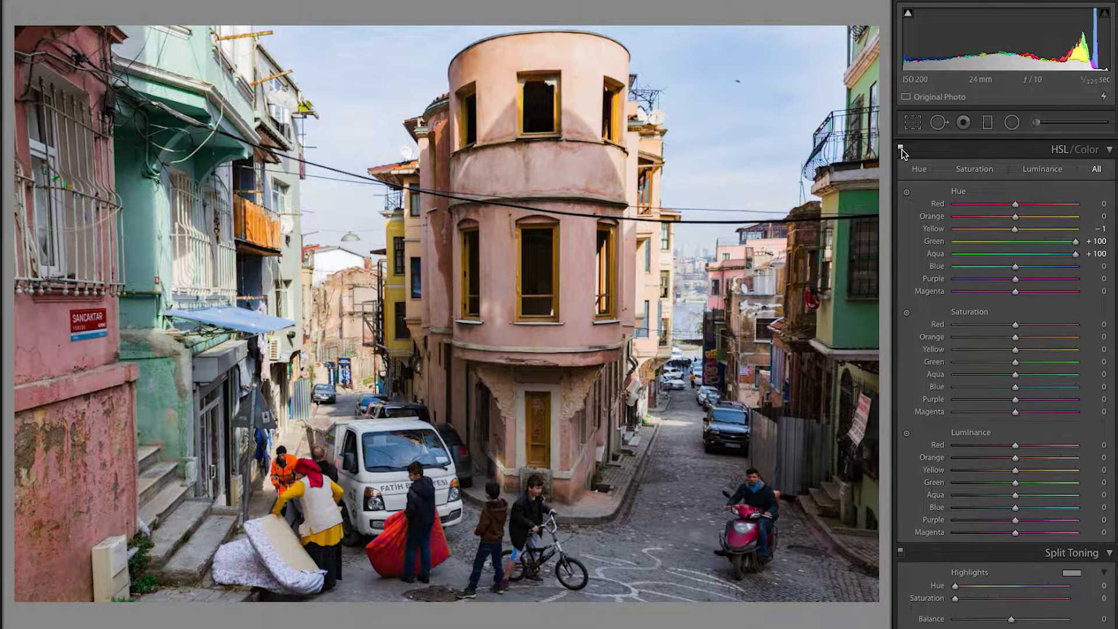
pyautogui.click(901, 149)
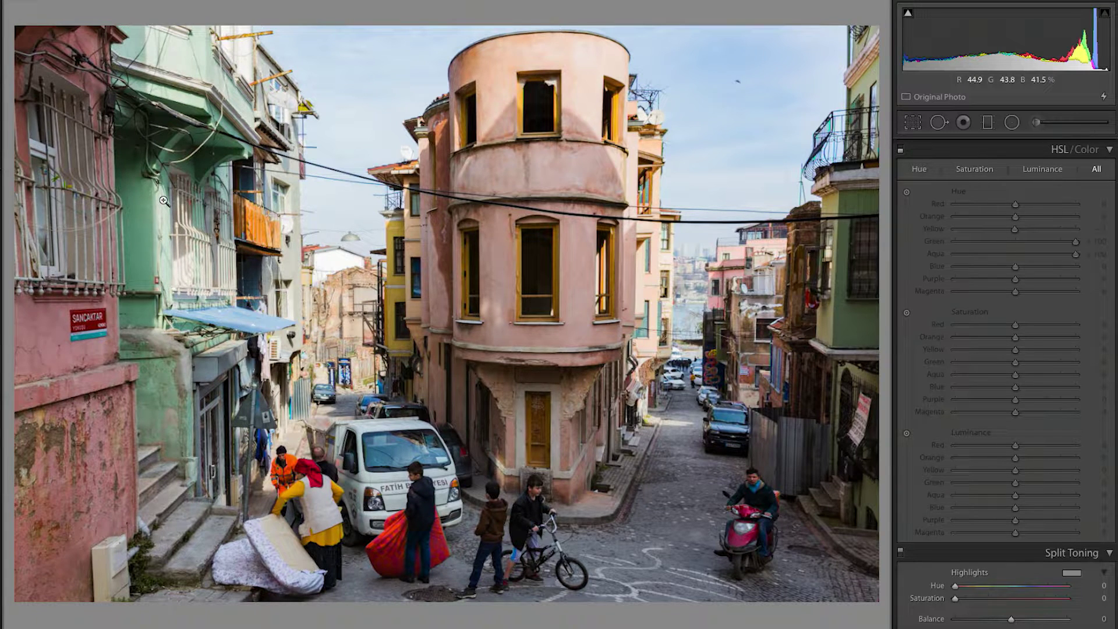
pyautogui.click(900, 149)
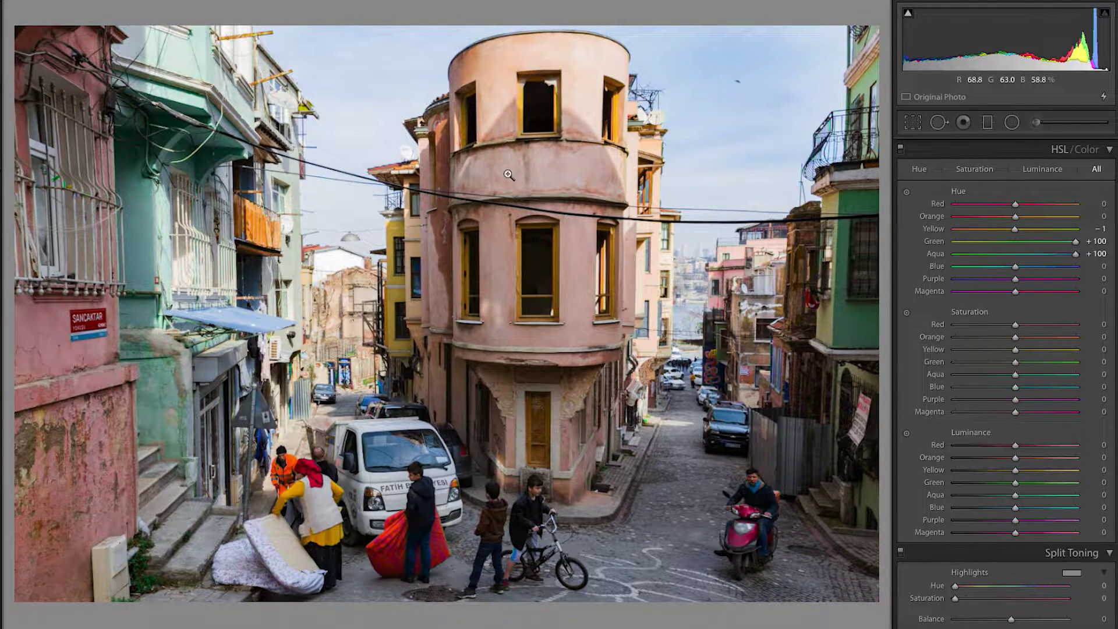
# - Inspect the pink tower and the green building up close and set the HSL orange saturation to +100
pyautogui.click(546, 159)
pyautogui.moveTo(597, 55); pyautogui.dragTo(545, 163)
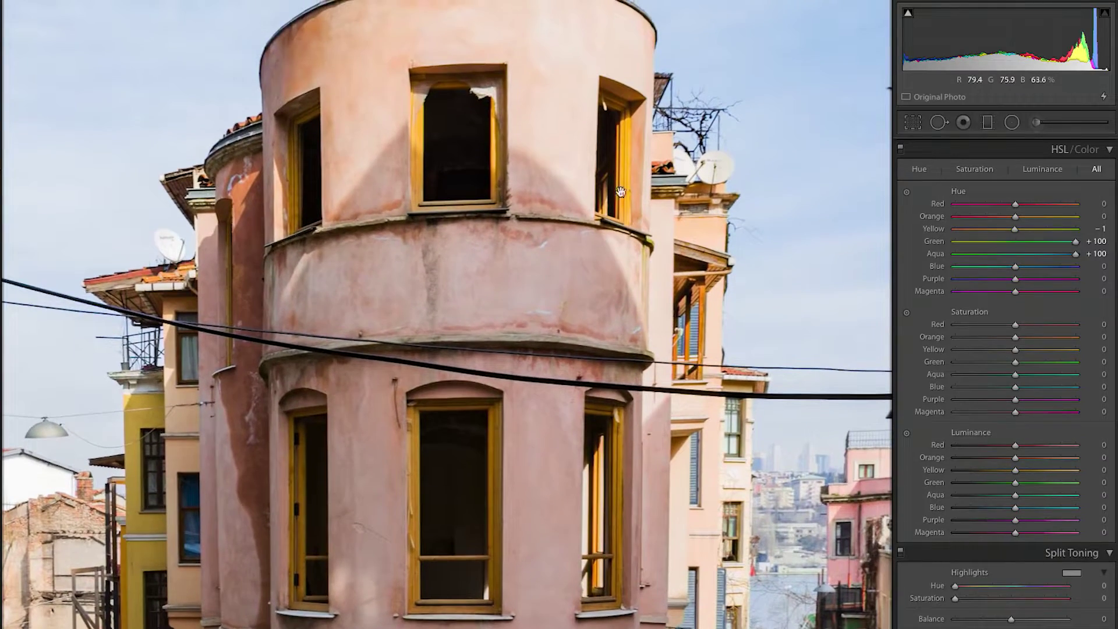
pyautogui.click(541, 303)
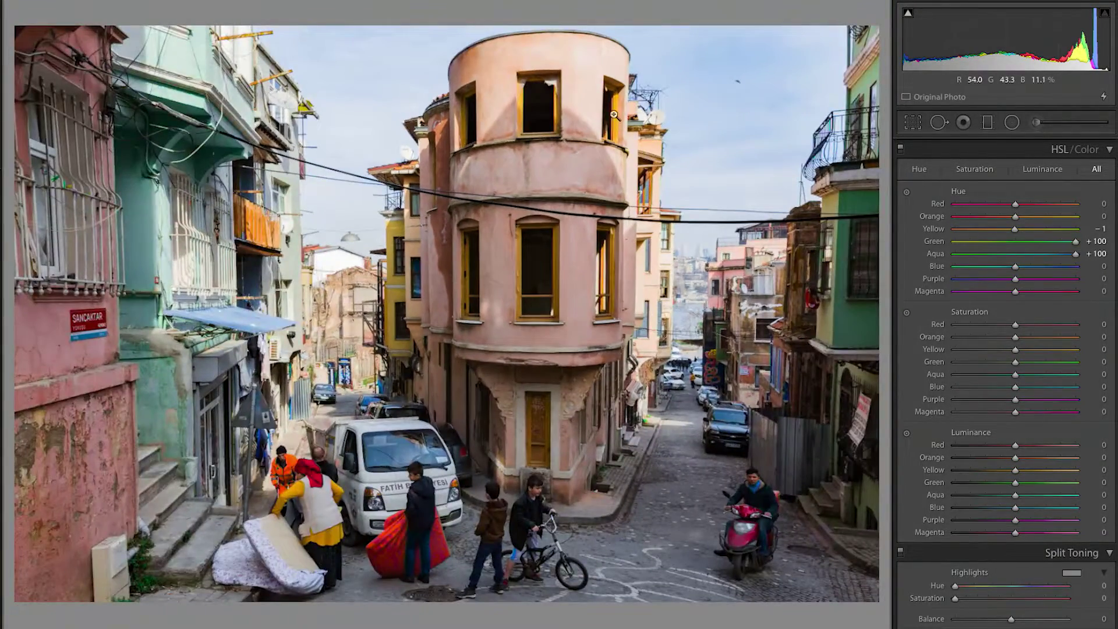
pyautogui.click(297, 241)
pyautogui.click(286, 228)
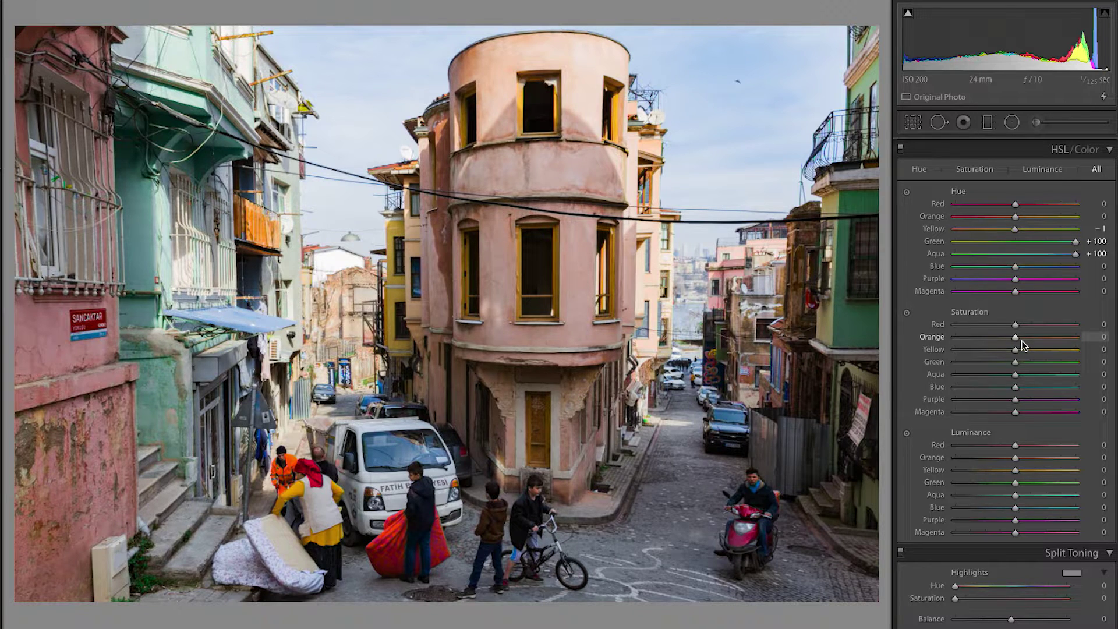
pyautogui.moveTo(1015, 338); pyautogui.dragTo(1077, 338)
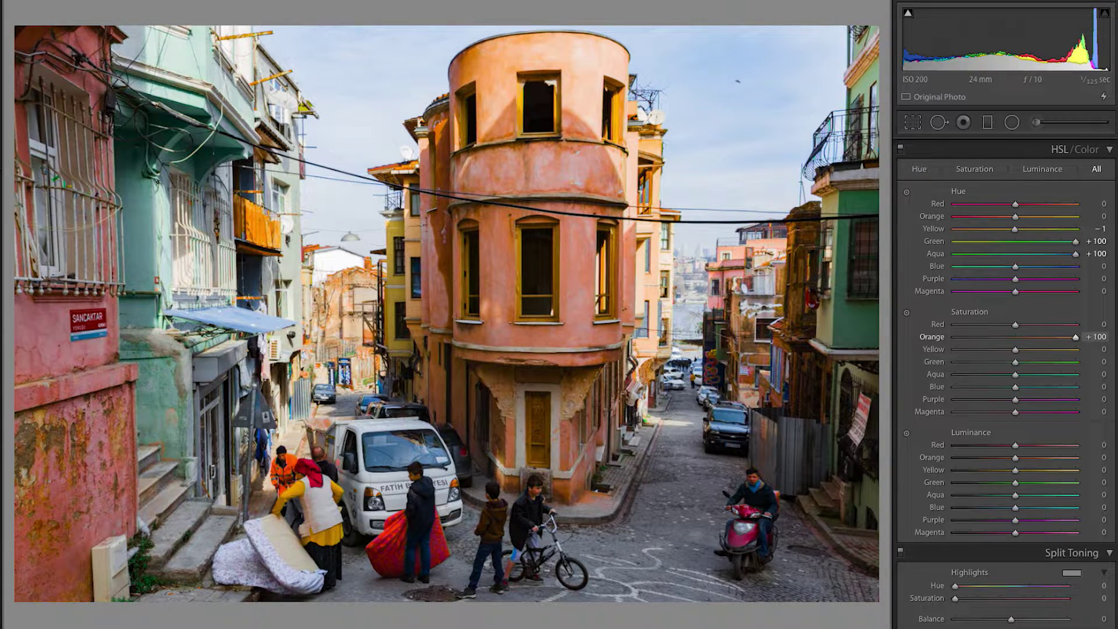
# - Try the HSL orange saturation at -100, +32 and -11 on the street photo
pyautogui.moveTo(1075, 337); pyautogui.dragTo(848, 340)
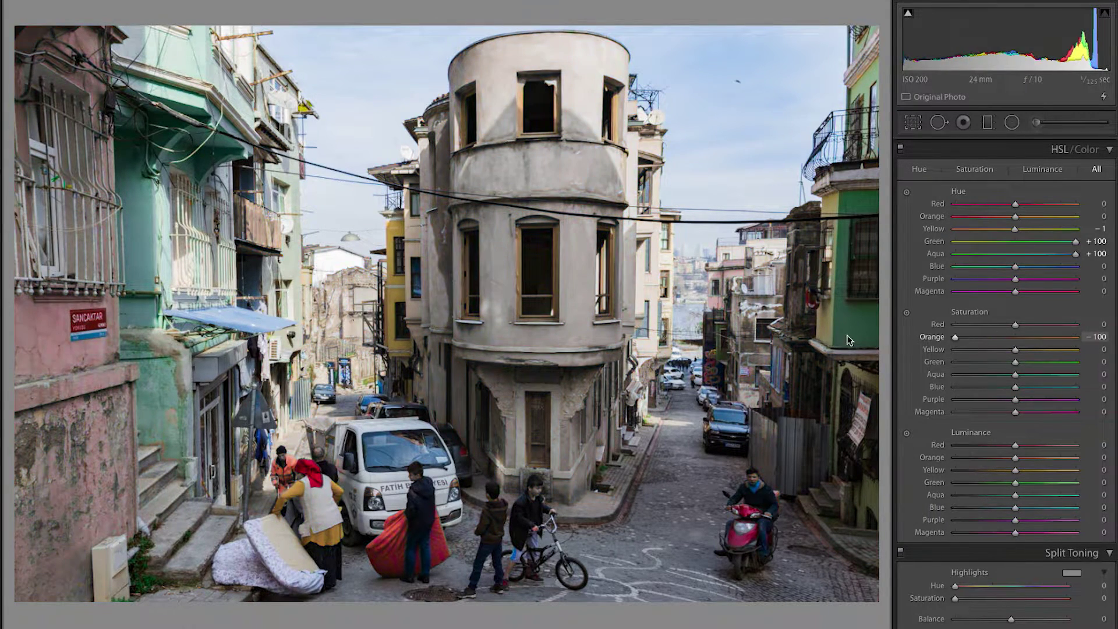
pyautogui.moveTo(1097, 336); pyautogui.dragTo(732, 317)
pyautogui.moveTo(930, 323); pyautogui.dragTo(1034, 337)
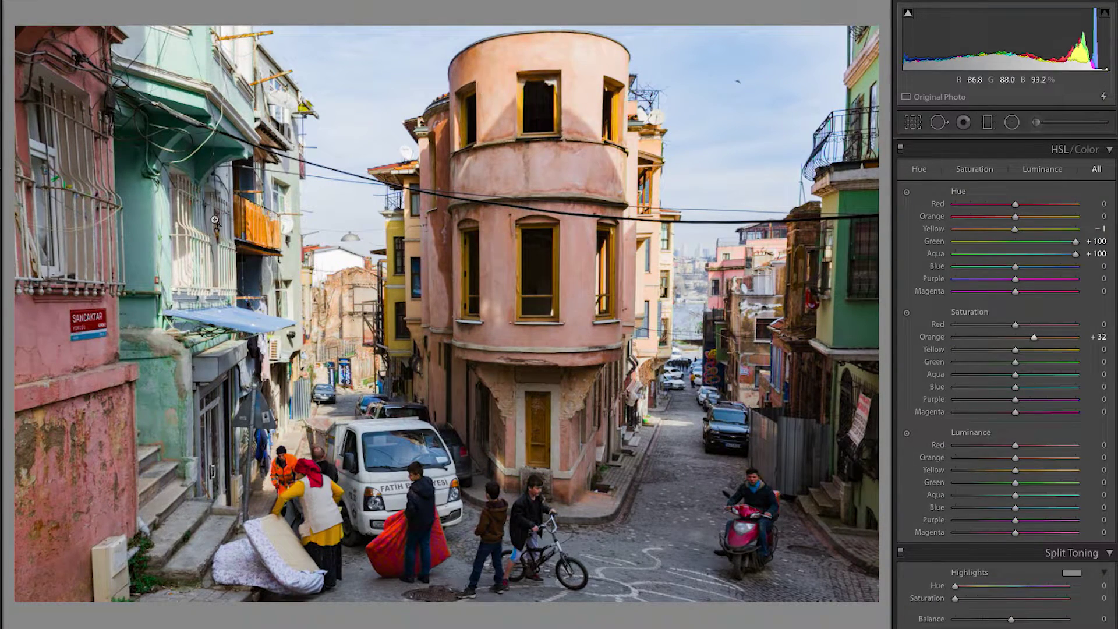
pyautogui.moveTo(1035, 338); pyautogui.dragTo(1009, 338)
# - Inspect the pink tower up close and set the HSL orange saturation to +50
pyautogui.click(533, 103)
pyautogui.moveTo(534, 103); pyautogui.dragTo(562, 193)
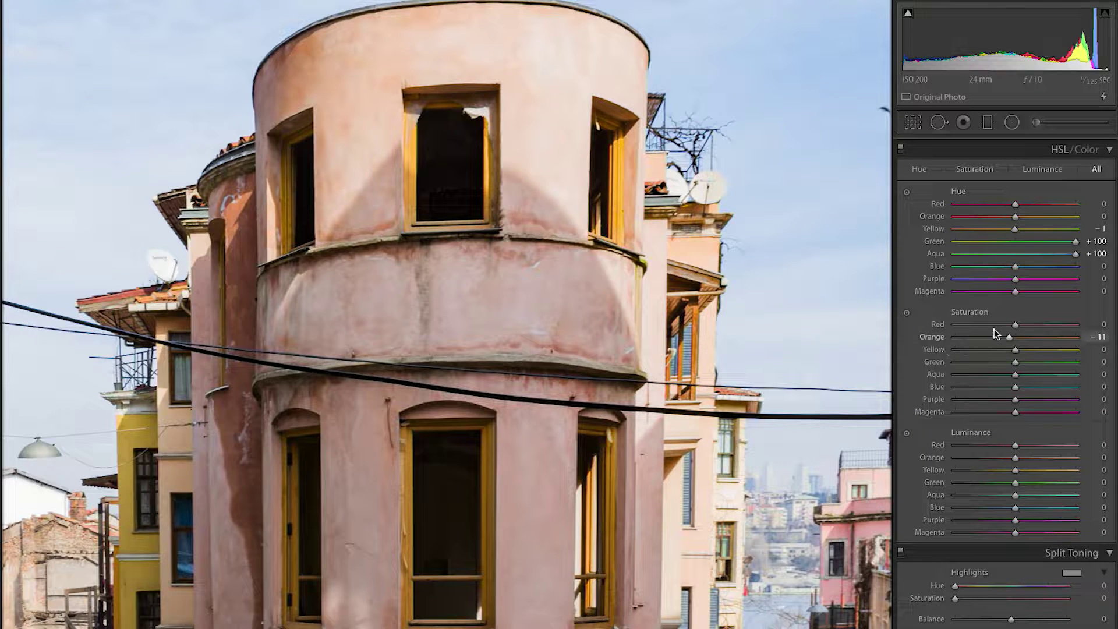
pyautogui.moveTo(1008, 337); pyautogui.dragTo(1045, 339)
pyautogui.click(568, 312)
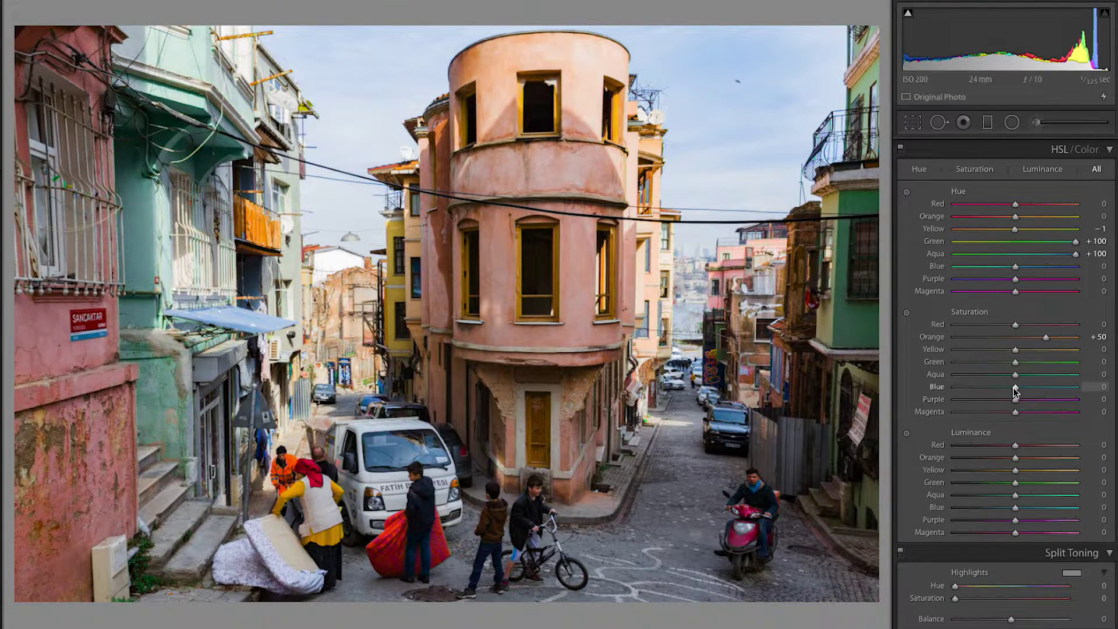
# - Inspect the sky beside the tower up close, try the HSL blue luminance at +100 and set it to -24
pyautogui.scroll(-2, 935, 398)
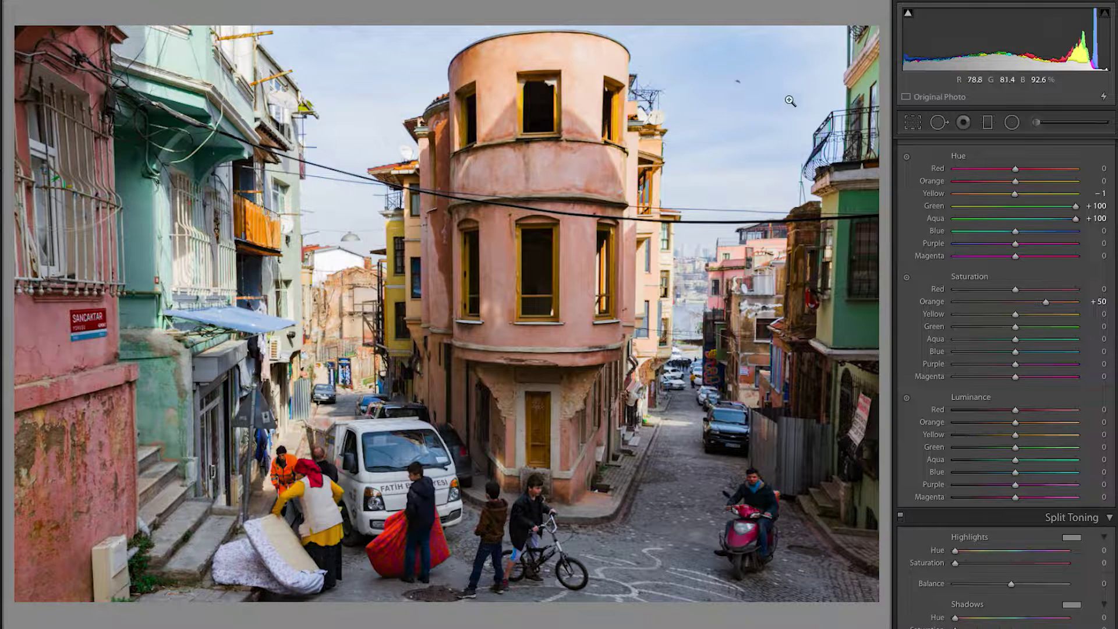
pyautogui.click(740, 68)
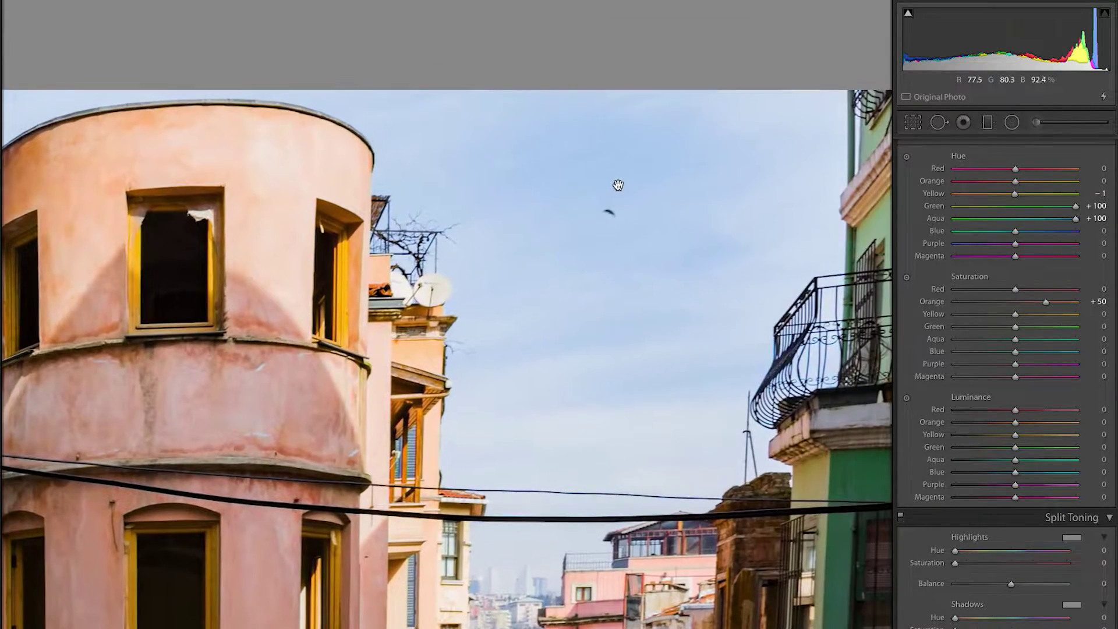
pyautogui.moveTo(615, 183); pyautogui.dragTo(530, 199)
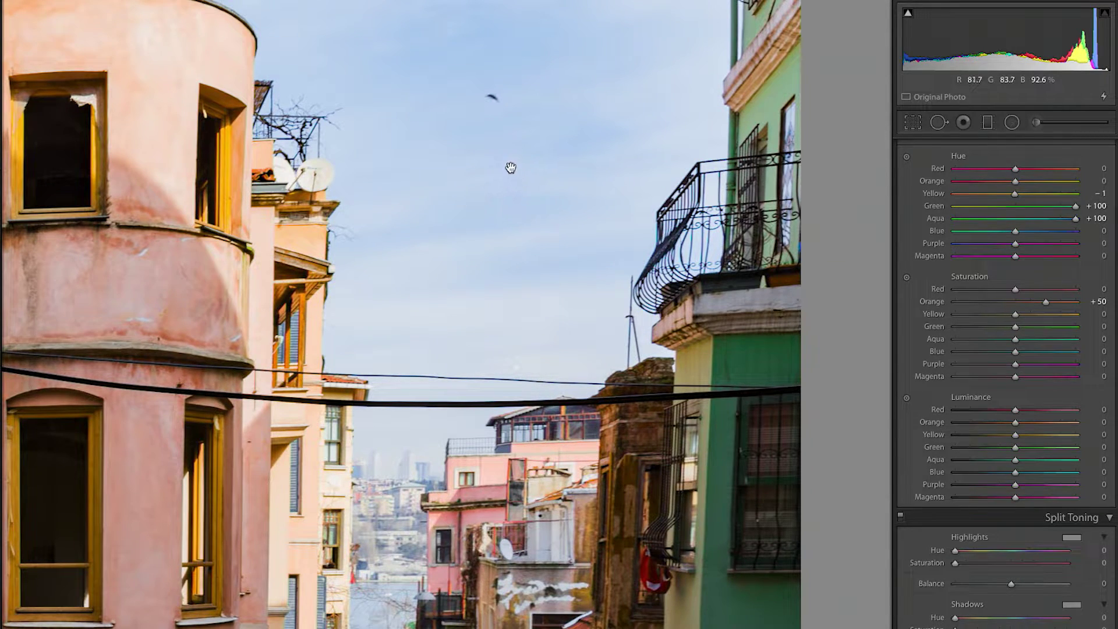
pyautogui.click(508, 134)
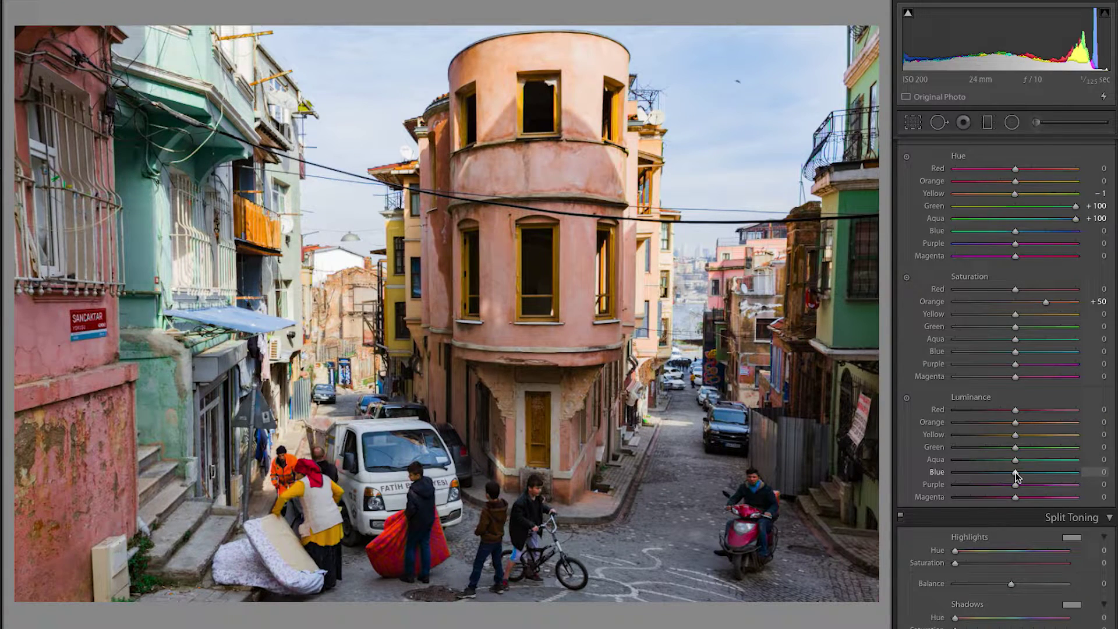
pyautogui.moveTo(1015, 471); pyautogui.dragTo(1076, 472)
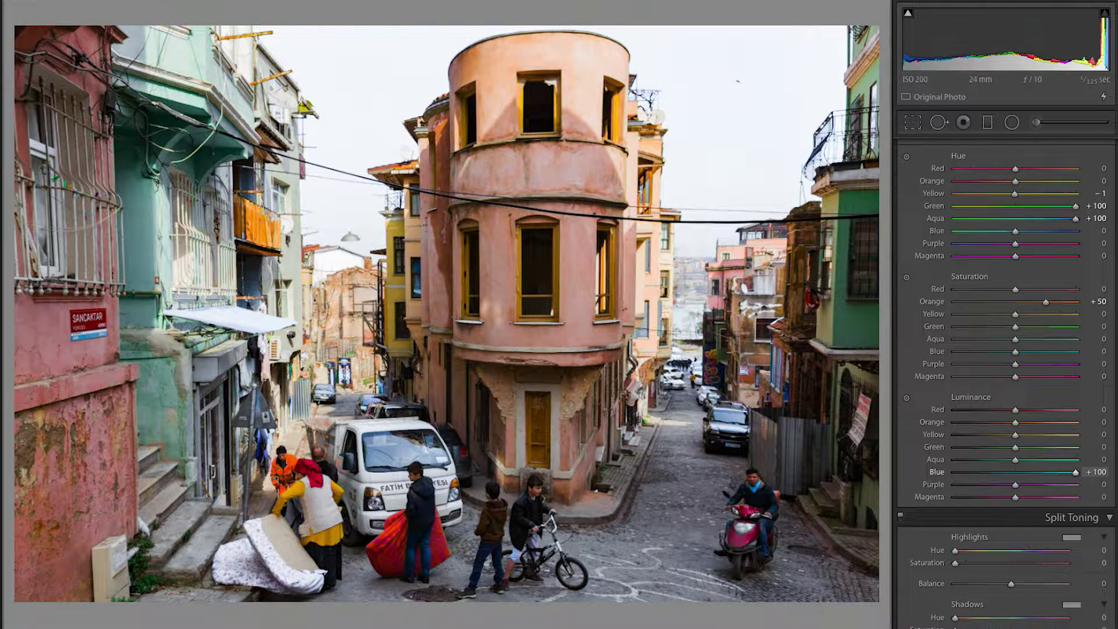
pyautogui.moveTo(1075, 472); pyautogui.dragTo(1002, 473)
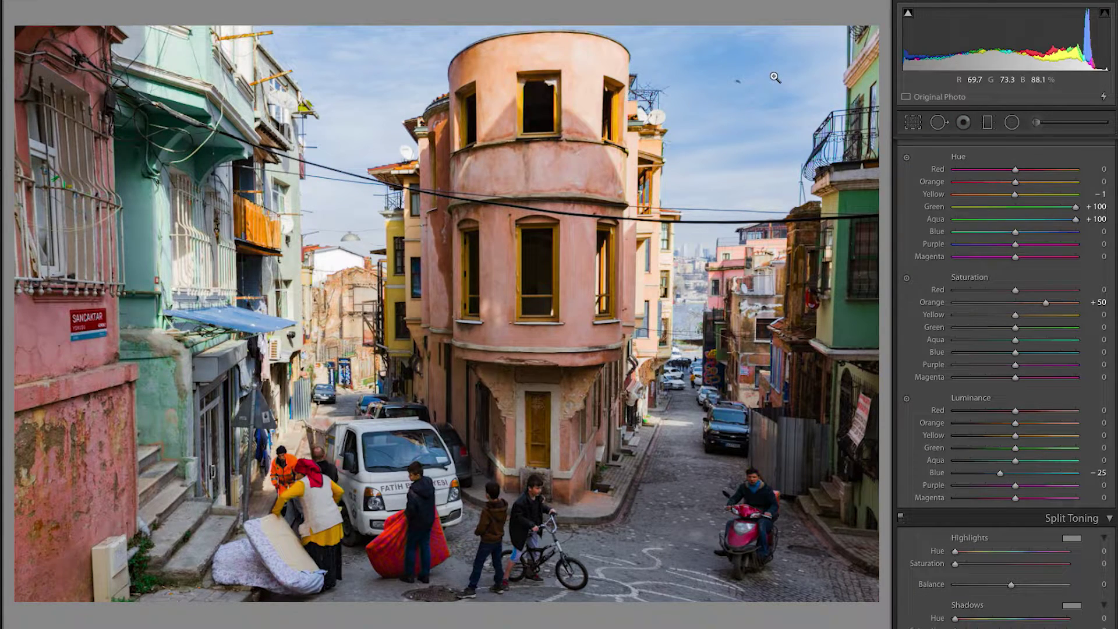
pyautogui.moveTo(998, 471)
pyautogui.mouseDown()
pyautogui.moveTo(1016, 476)
pyautogui.moveTo(964, 473)
pyautogui.moveTo(1001, 475)
pyautogui.mouseUp()
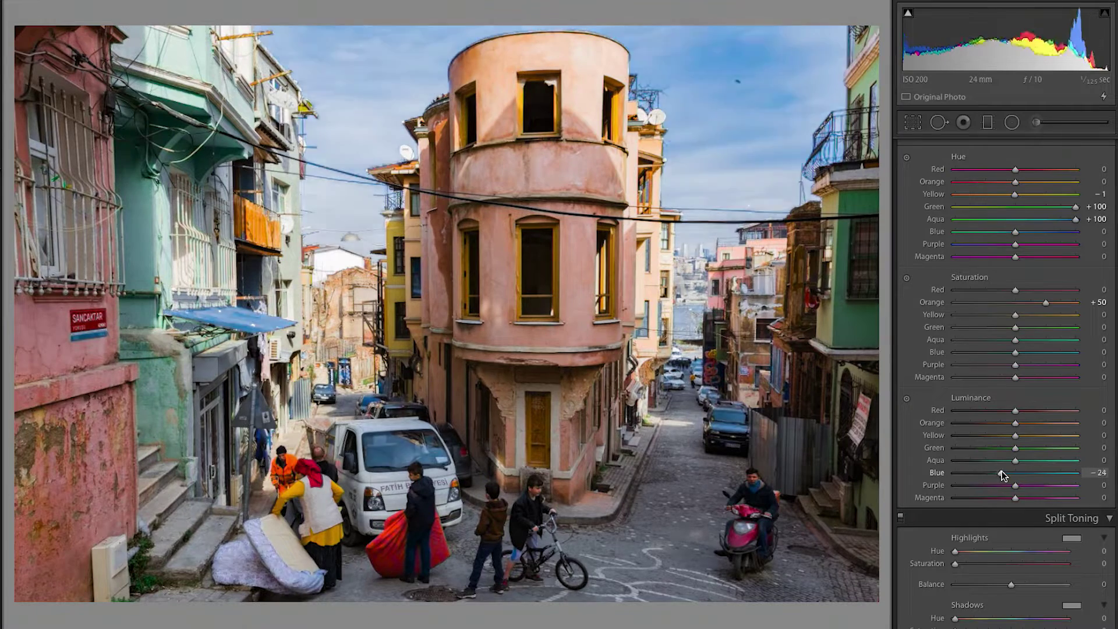
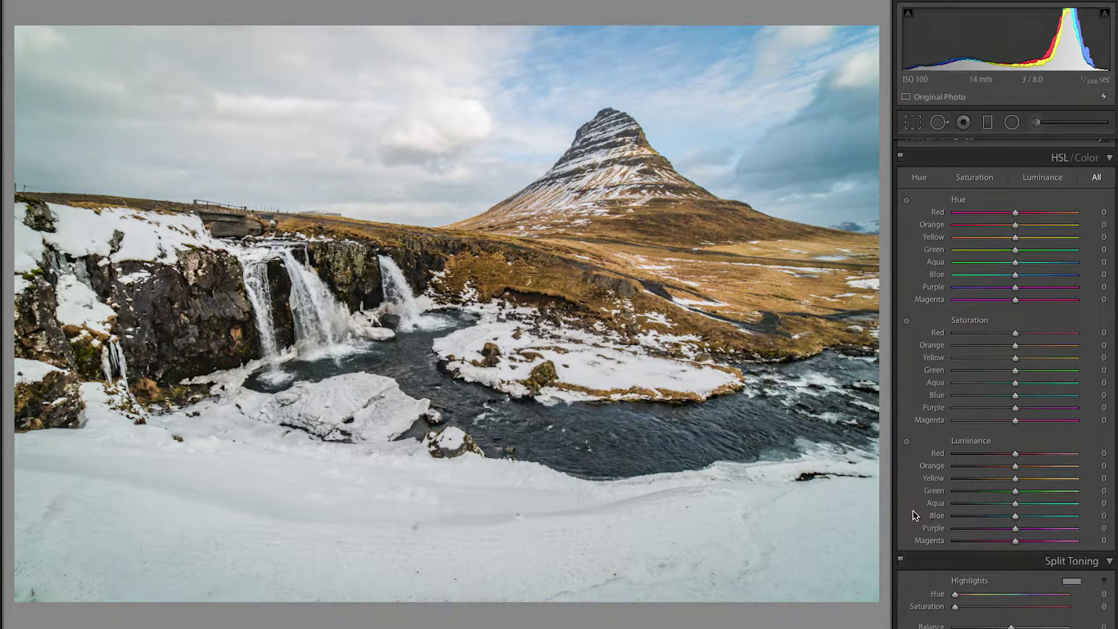
# - Use the targeted adjustments on the waterfall photo's sky to set luminance to aqua -2 and blue -31, and saturation to aqua +3 and blue +15
pyautogui.click(906, 440)
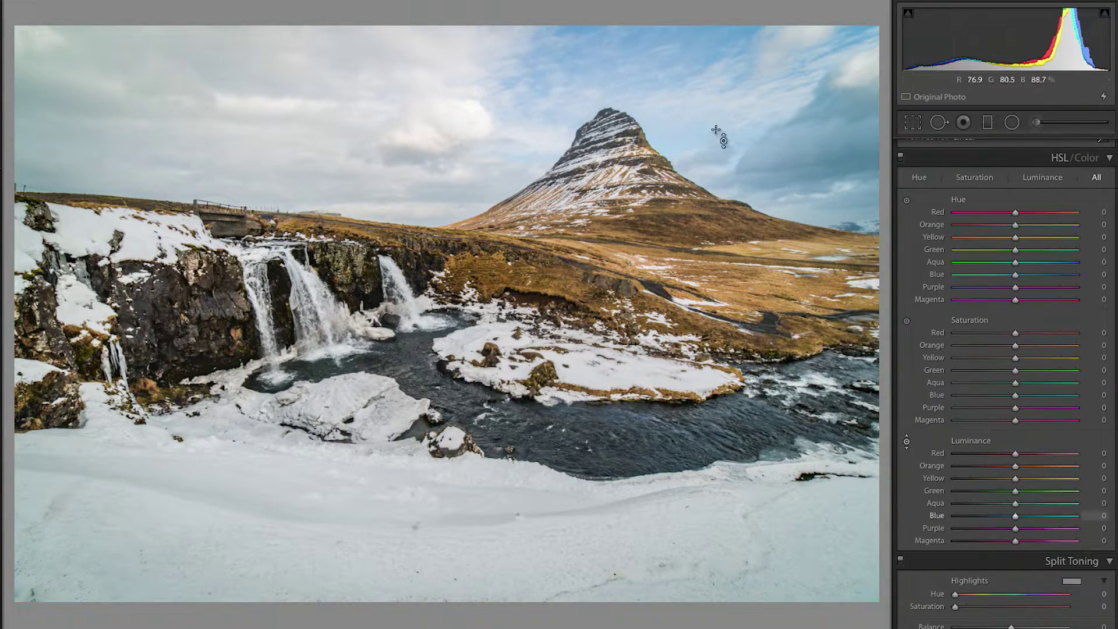
pyautogui.moveTo(638, 53); pyautogui.dragTo(637, 82)
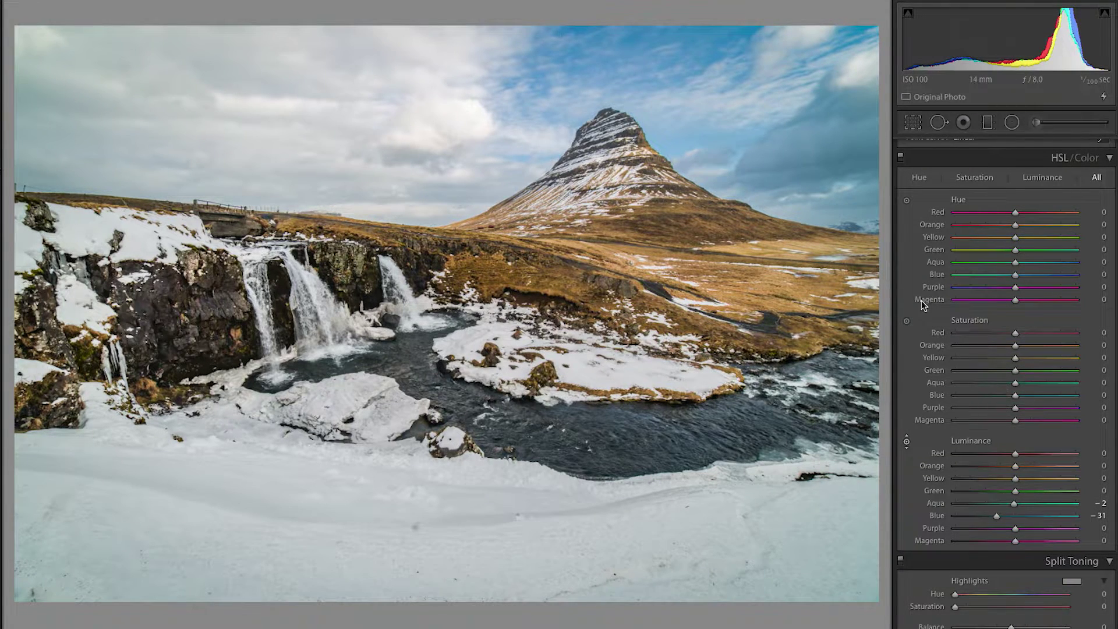
pyautogui.click(906, 321)
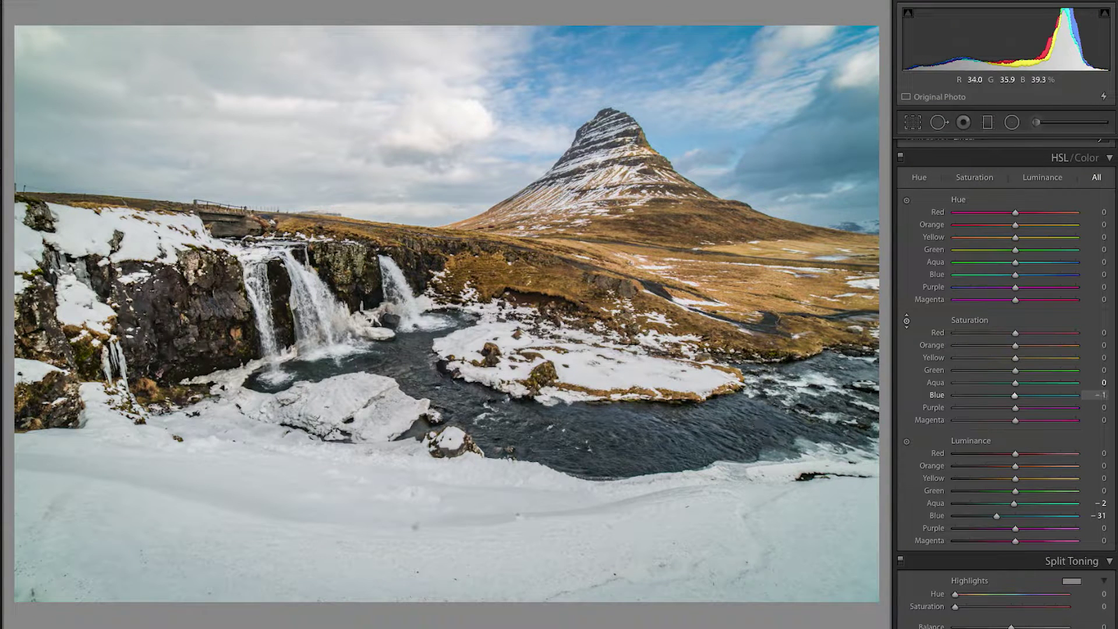
pyautogui.press('Up')
pyautogui.press('Up')
pyautogui.press('Up')
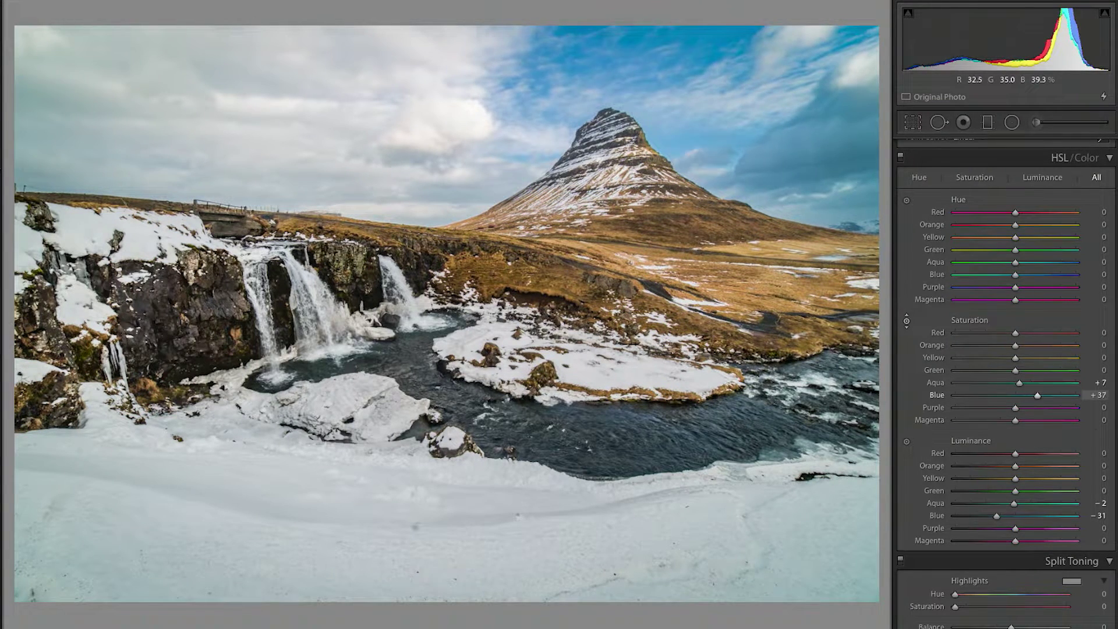
pyautogui.press('Down')
pyautogui.press('Down')
pyautogui.press('Down')
pyautogui.press('Down')
pyautogui.press('Down')
pyautogui.press('Down')
pyautogui.press('Down')
pyautogui.press('Down')
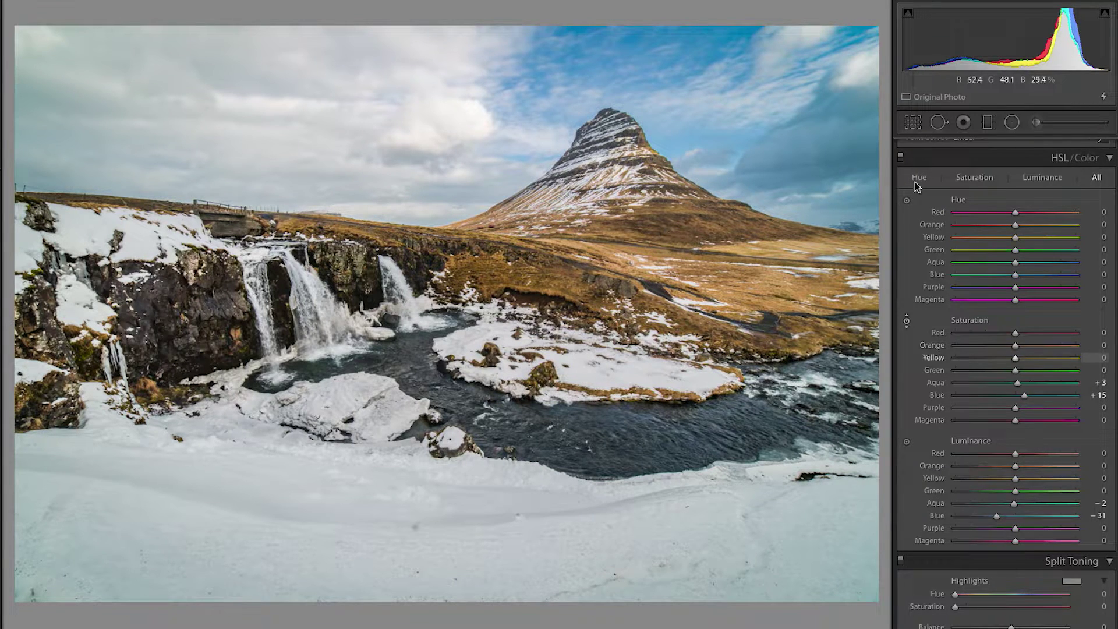
# - Use the targeted Hue adjustment on the golden hillside, trying orange +49 and yellow +41, and set orange to -14 and yellow to -13
pyautogui.scroll(3, 1007, 309)
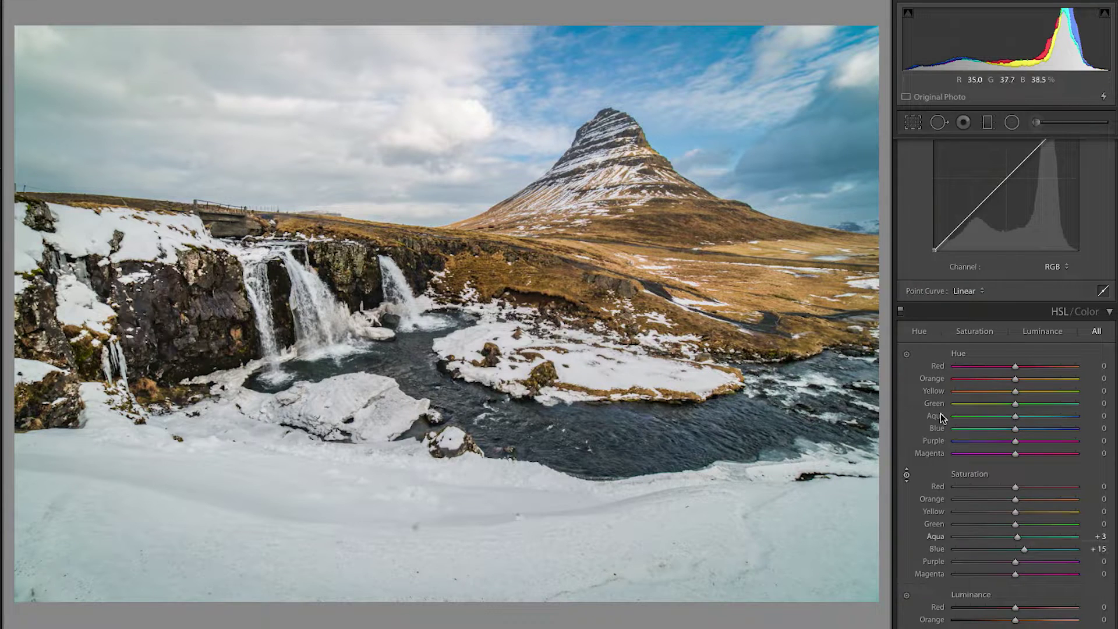
pyautogui.scroll(-1, 967, 446)
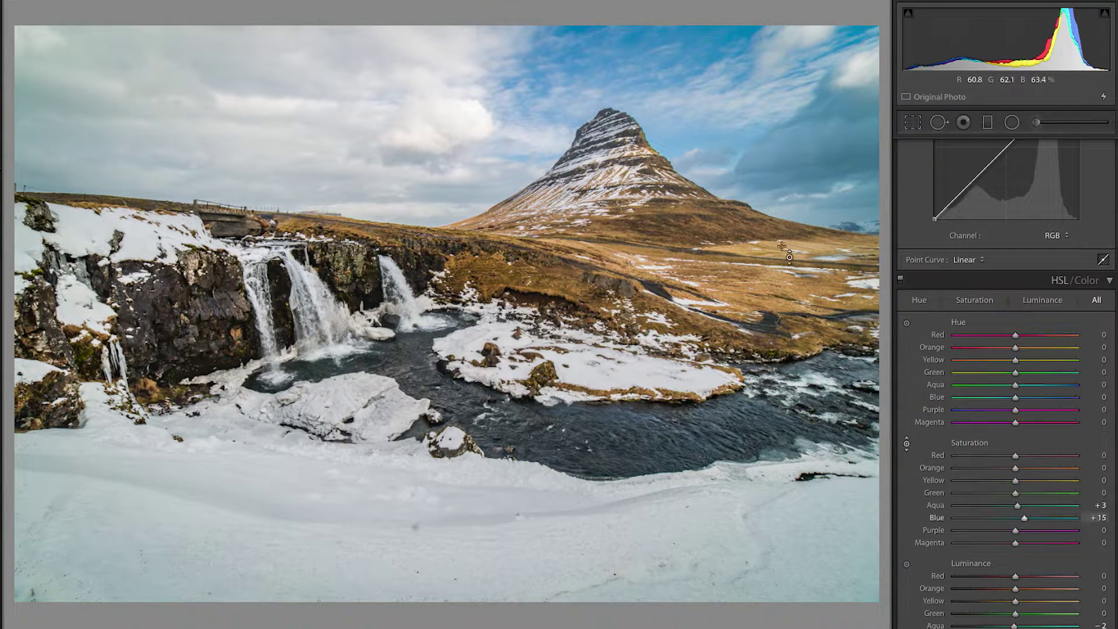
pyautogui.click(907, 323)
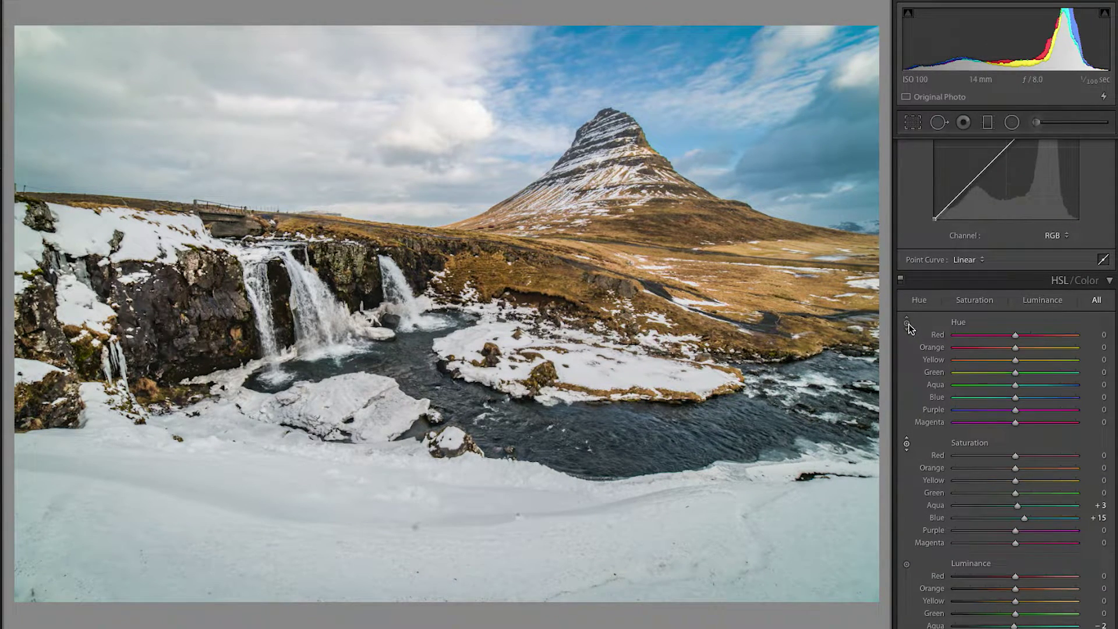
pyautogui.scroll(-1, 909, 324)
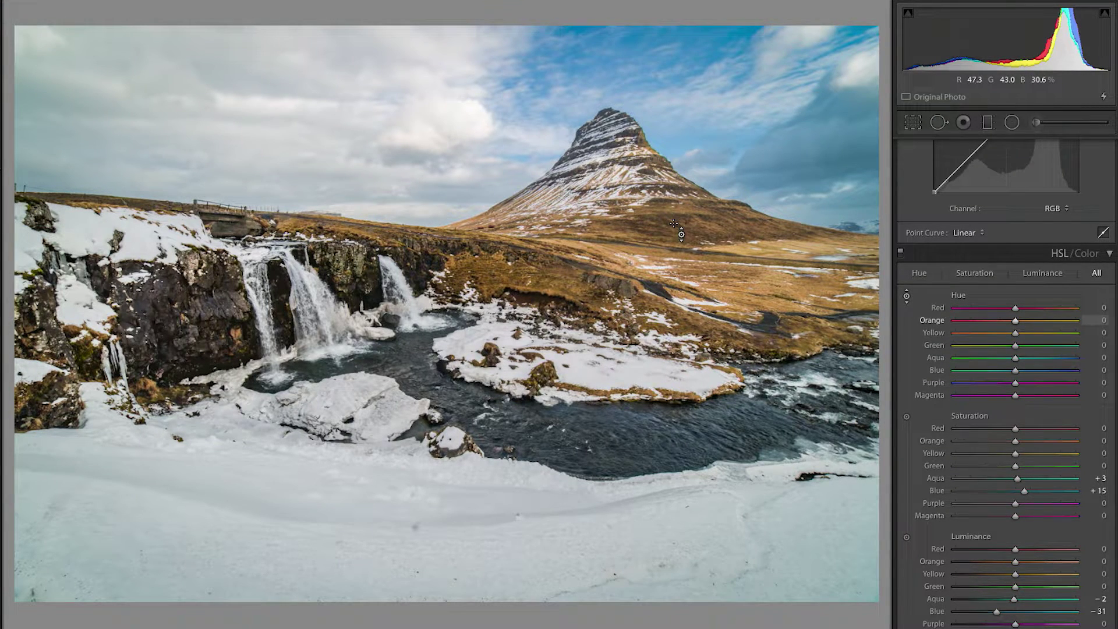
pyautogui.moveTo(582, 274); pyautogui.dragTo(583, 291)
pyautogui.moveTo(582, 291); pyautogui.dragTo(582, 233)
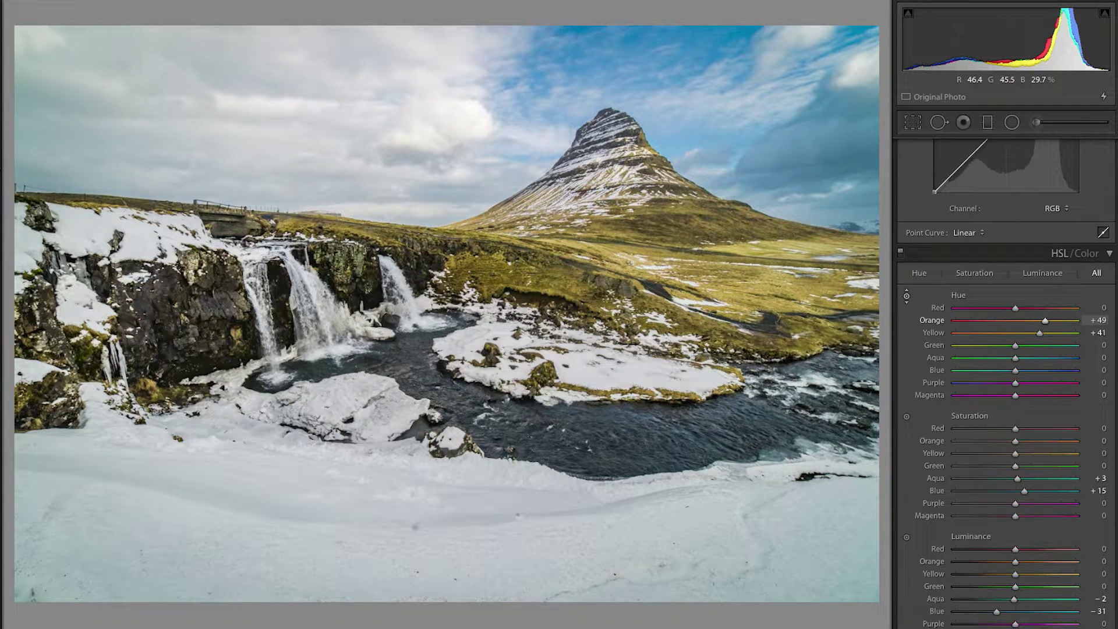
pyautogui.hotkey('ctrl', 'z')
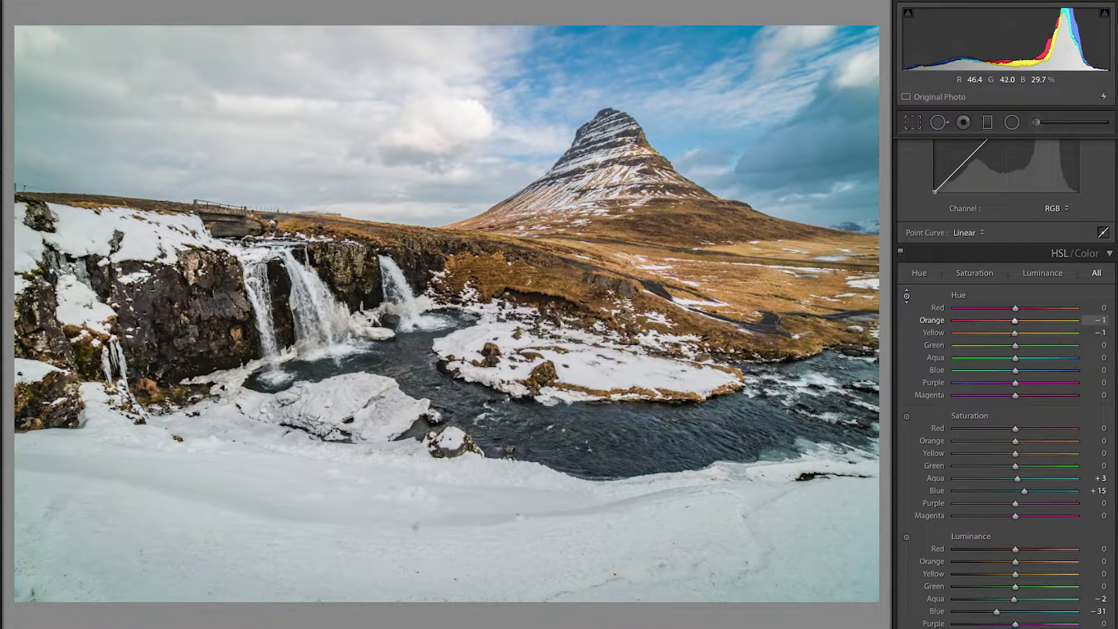
pyautogui.moveTo(582, 280); pyautogui.dragTo(582, 291)
pyautogui.moveTo(679, 233); pyautogui.dragTo(679, 231)
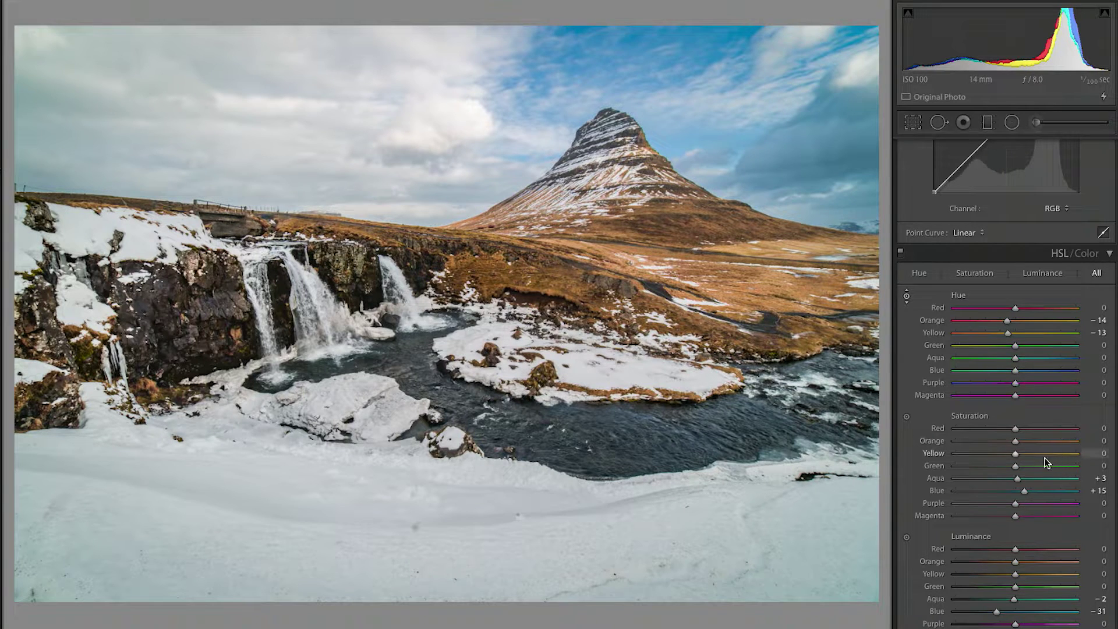
# - Set the HSL saturation of the waterfall photo to +16 for orange and +32 for yellow
pyautogui.moveTo(1016, 443); pyautogui.dragTo(1029, 442)
pyautogui.scroll(-2, 1019, 308)
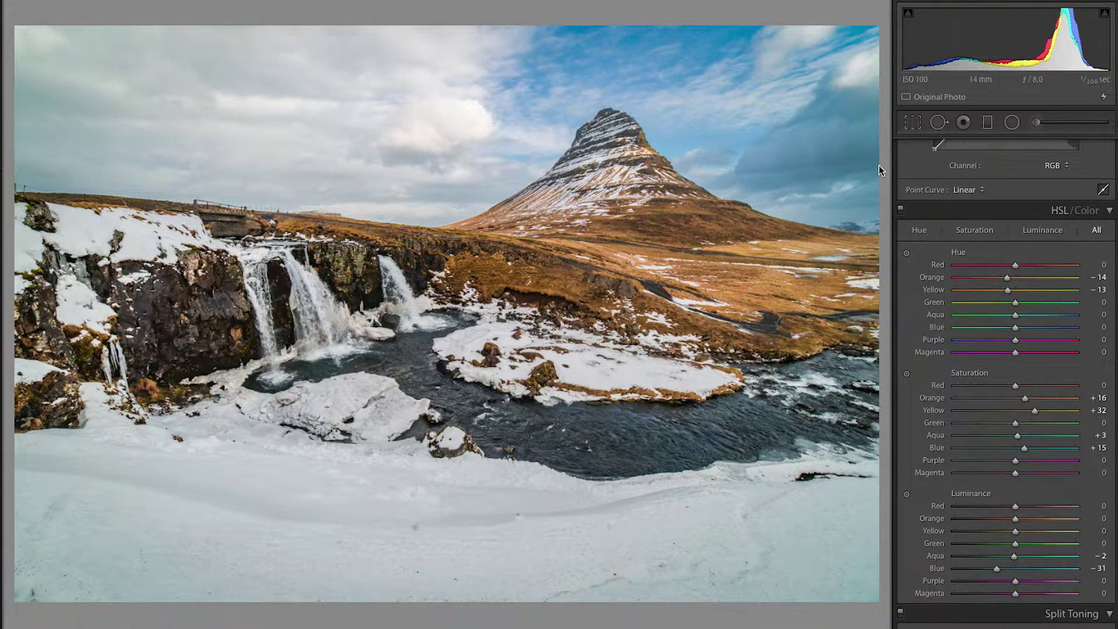
# - Compare the waterfall photo with the HSL adjustments disabled and enabled
pyautogui.click(901, 210)
pyautogui.click(901, 210)
pyautogui.click(901, 209)
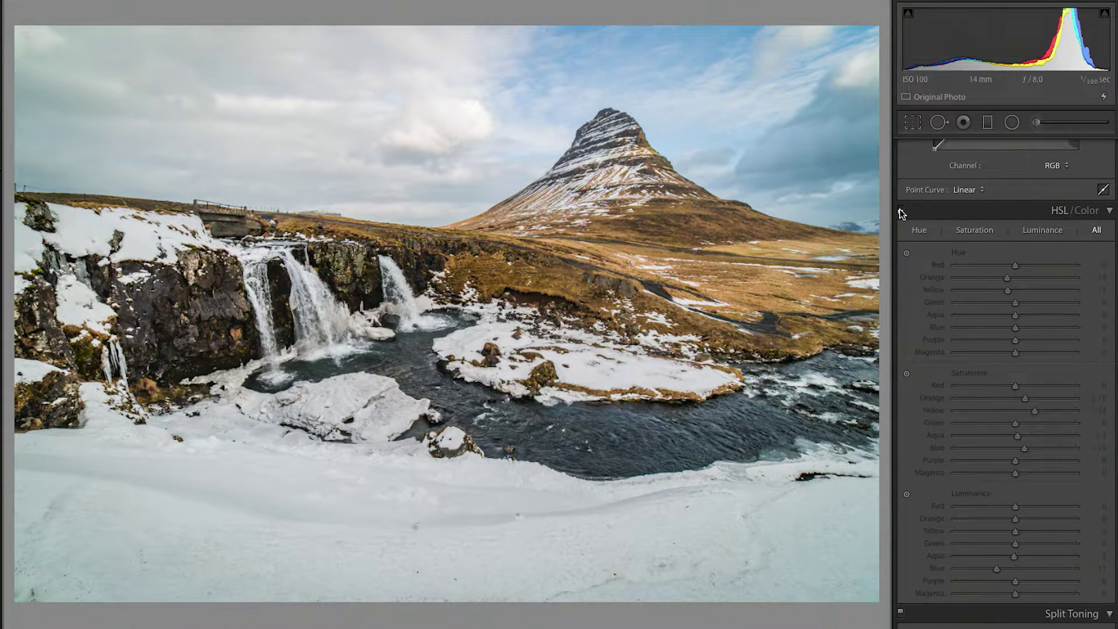
pyautogui.click(901, 209)
pyautogui.click(900, 210)
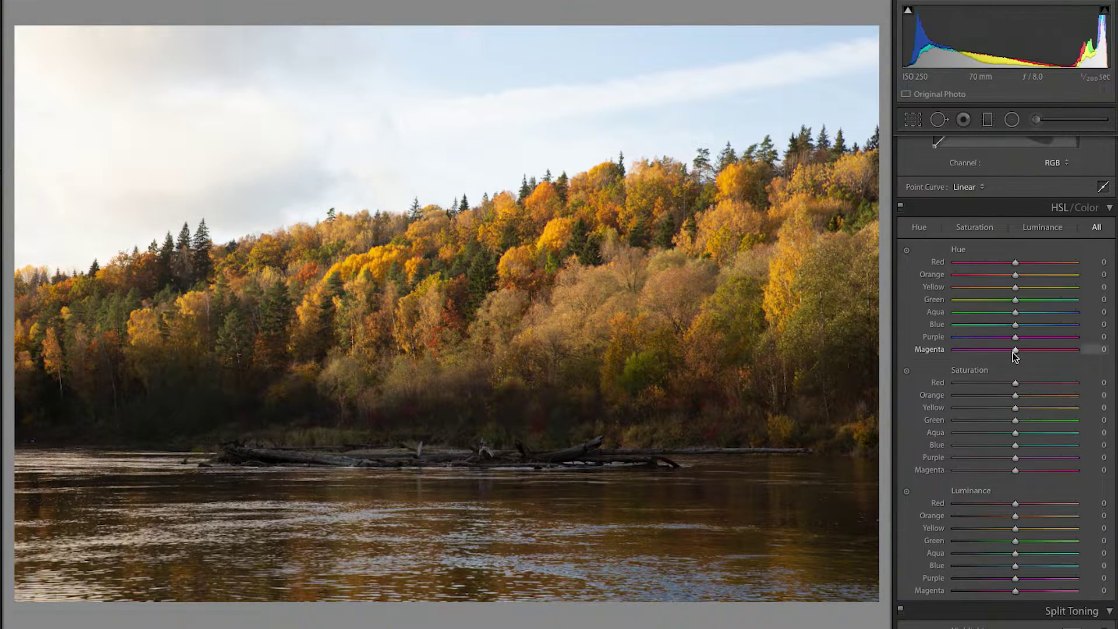
# - Show the autumn photo's Hue, Saturation and Luminance adjustments one group at a time, and return to showing all of them
pyautogui.scroll(-2, 990, 349)
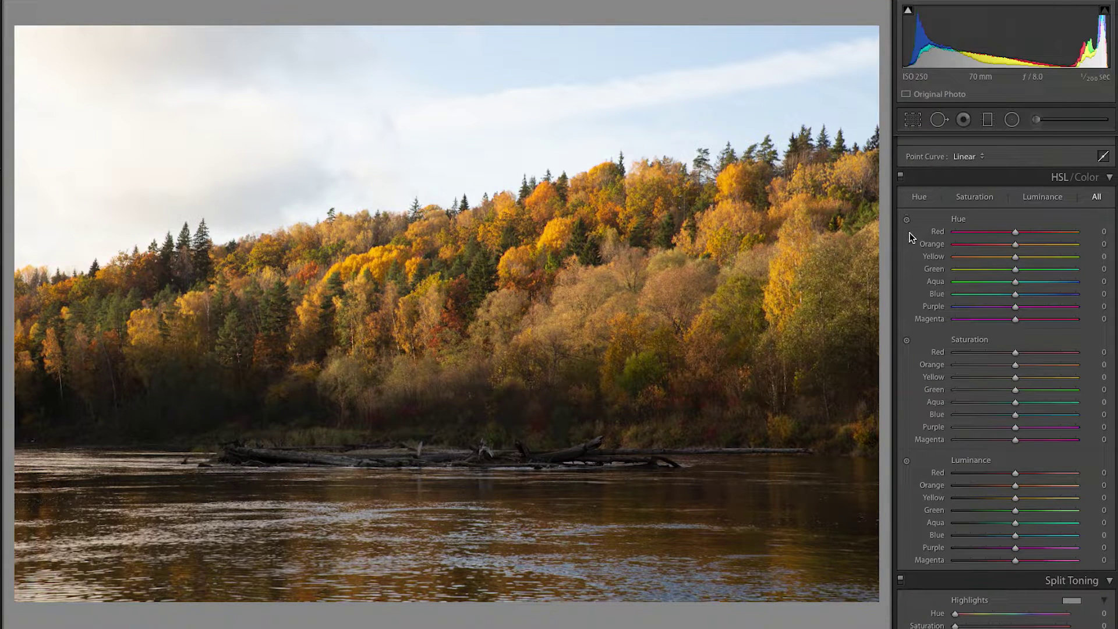
pyautogui.click(918, 197)
pyautogui.click(974, 198)
pyautogui.click(1043, 198)
pyautogui.click(1096, 197)
# - Darken and enrich the autumn sky by setting the HSL blue luminance to -46 and blue saturation to +38
pyautogui.moveTo(1015, 536); pyautogui.dragTo(987, 536)
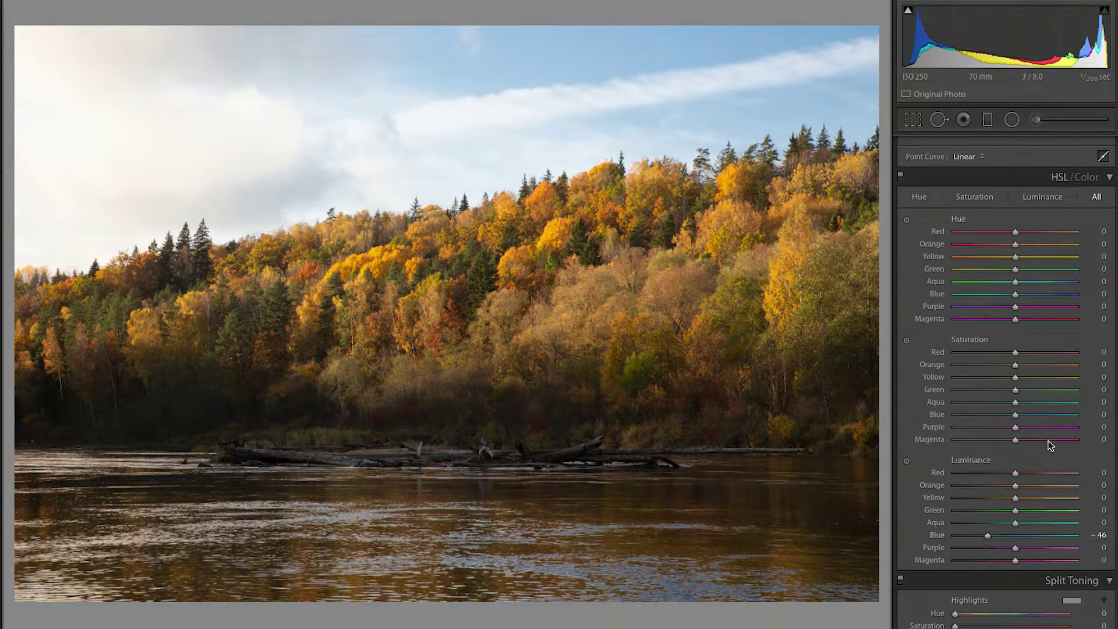
pyautogui.moveTo(1017, 414)
pyautogui.mouseDown()
pyautogui.moveTo(1051, 415)
pyautogui.moveTo(1038, 415)
pyautogui.mouseUp()
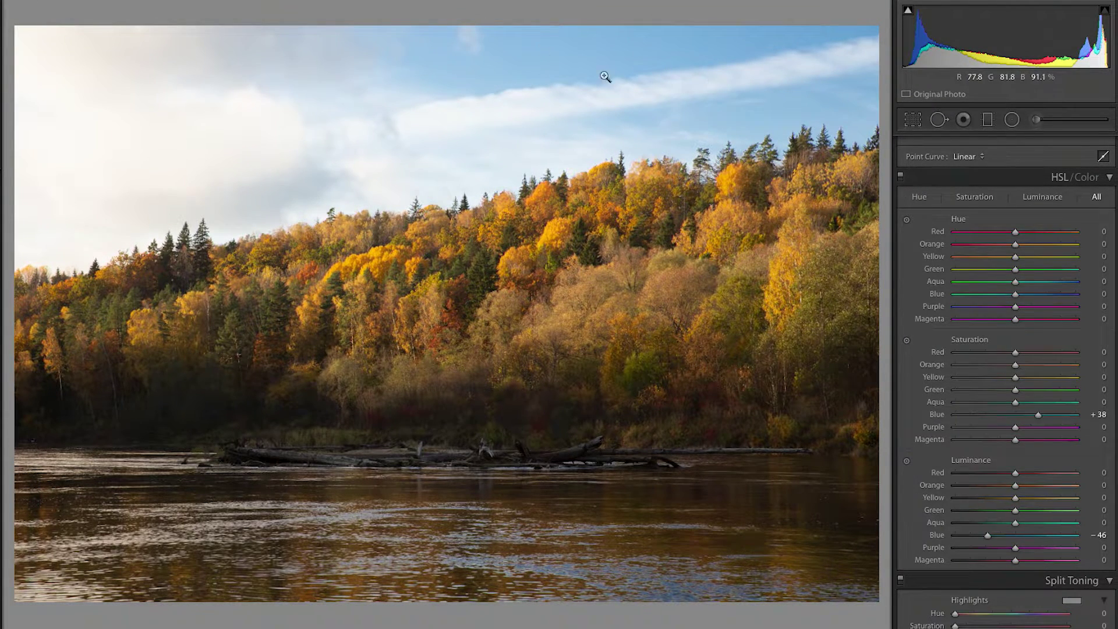
# - Use the targeted adjustments on the autumn trees to set hue to orange -10, yellow -11 and green +1, and saturation to orange +12 and yellow +11
pyautogui.click(907, 220)
pyautogui.moveTo(386, 253)
pyautogui.mouseDown()
pyautogui.moveTo(386, 277)
pyautogui.moveTo(386, 263)
pyautogui.mouseUp()
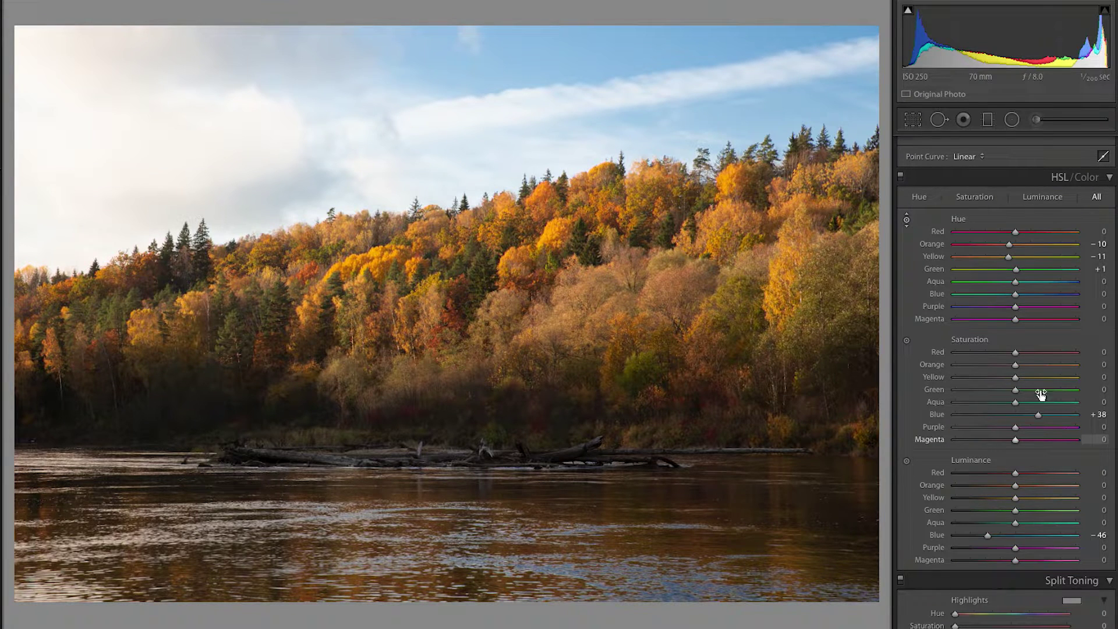
pyautogui.click(907, 342)
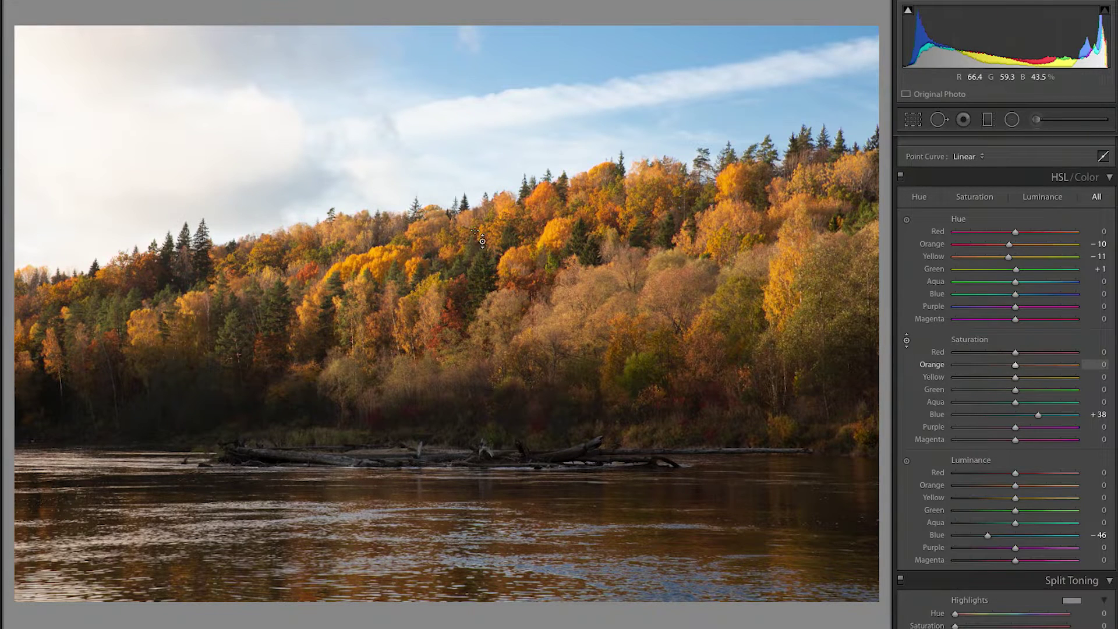
pyautogui.moveTo(552, 237); pyautogui.dragTo(552, 235)
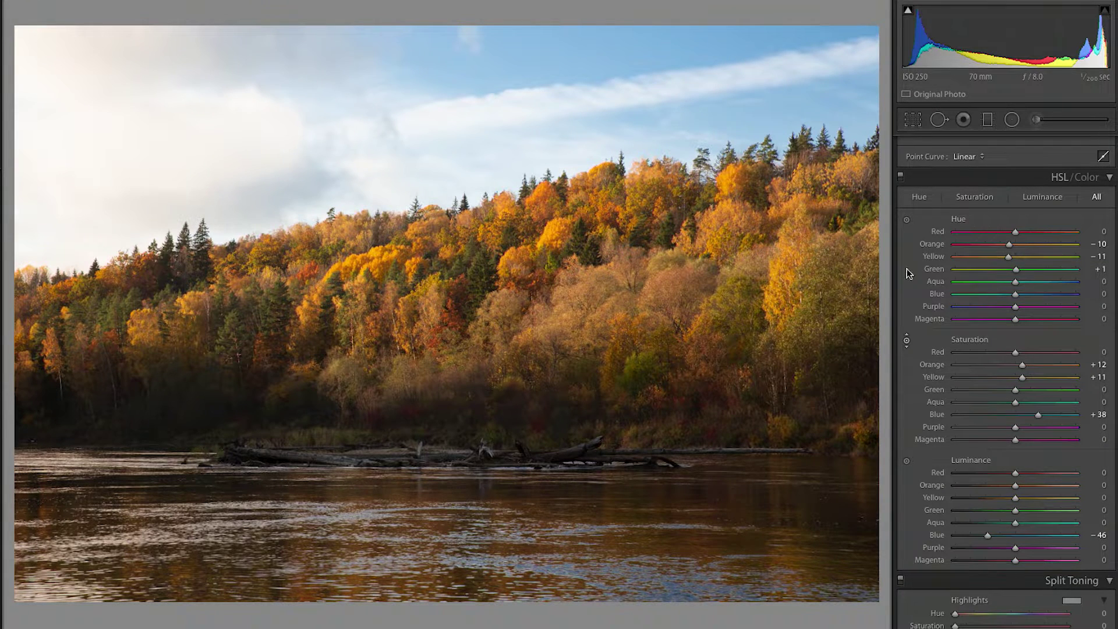
pyautogui.scroll(10, 964, 375)
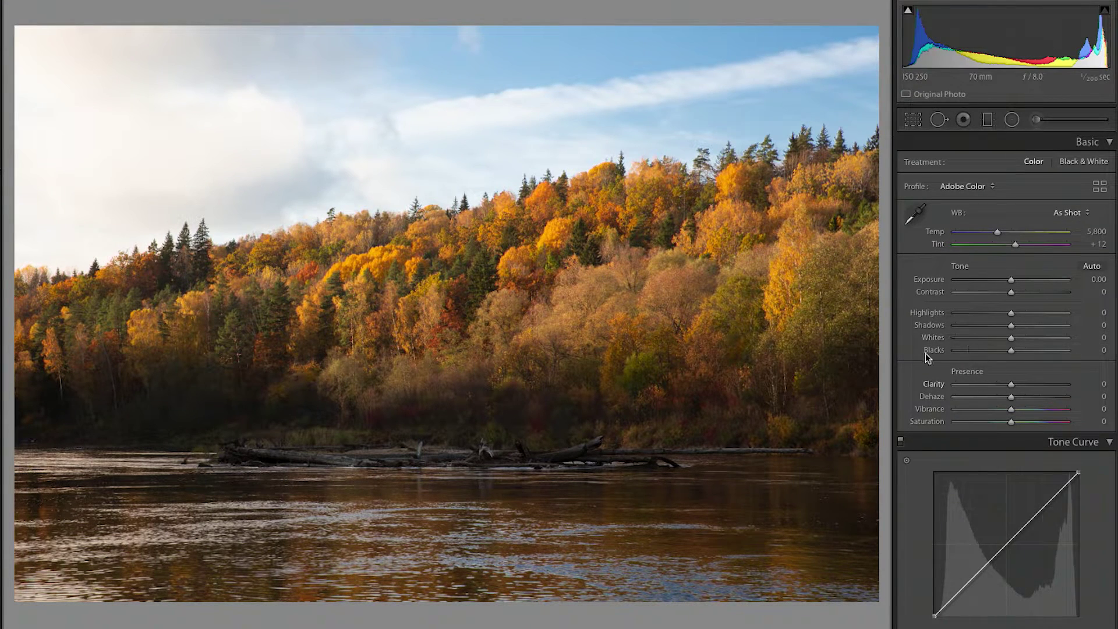
pyautogui.scroll(-10, 966, 323)
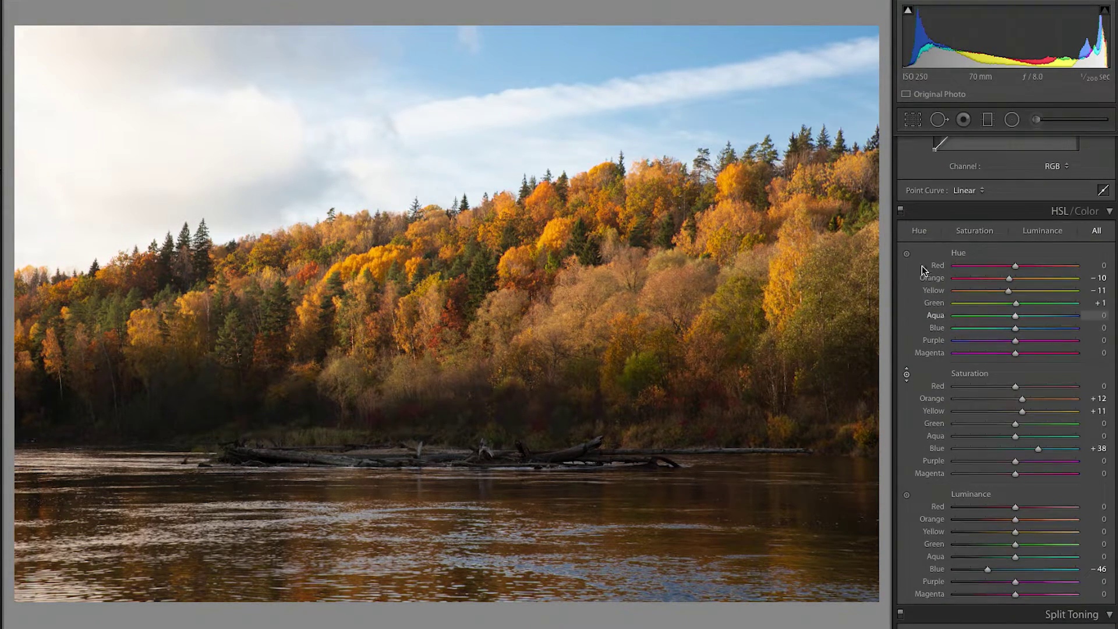
# - Compare the autumn photo with the HSL adjustments disabled and enabled
pyautogui.click(900, 210)
pyautogui.click(900, 210)
pyautogui.click(901, 210)
pyautogui.click(900, 210)
pyautogui.click(901, 210)
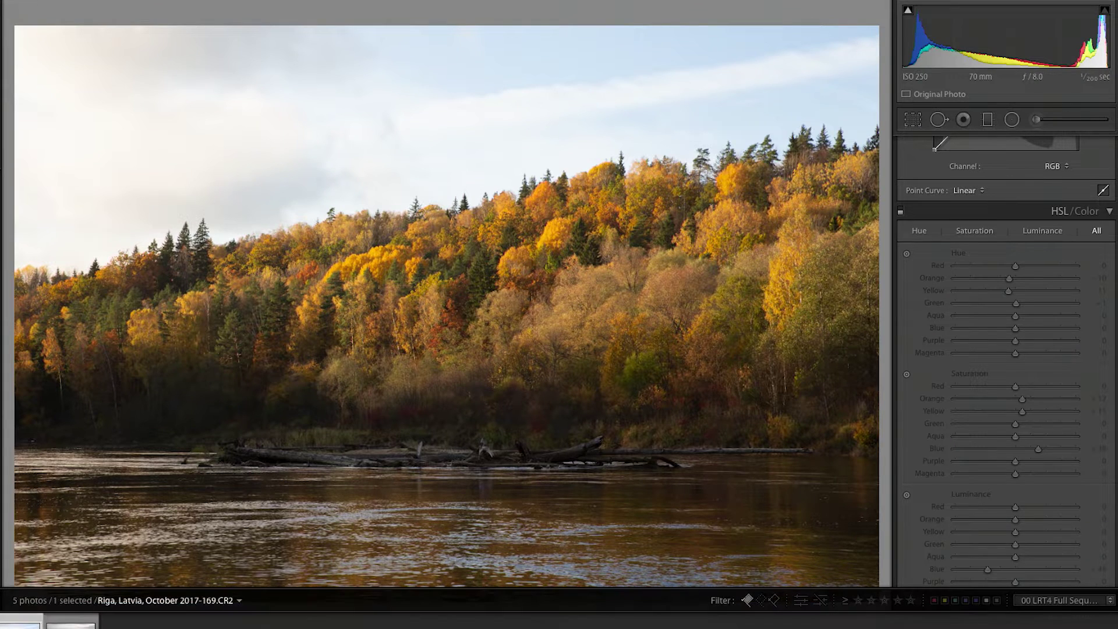
# - Open the coastal beach photo and examine the sand, water and headland up close
pyautogui.press('Right')
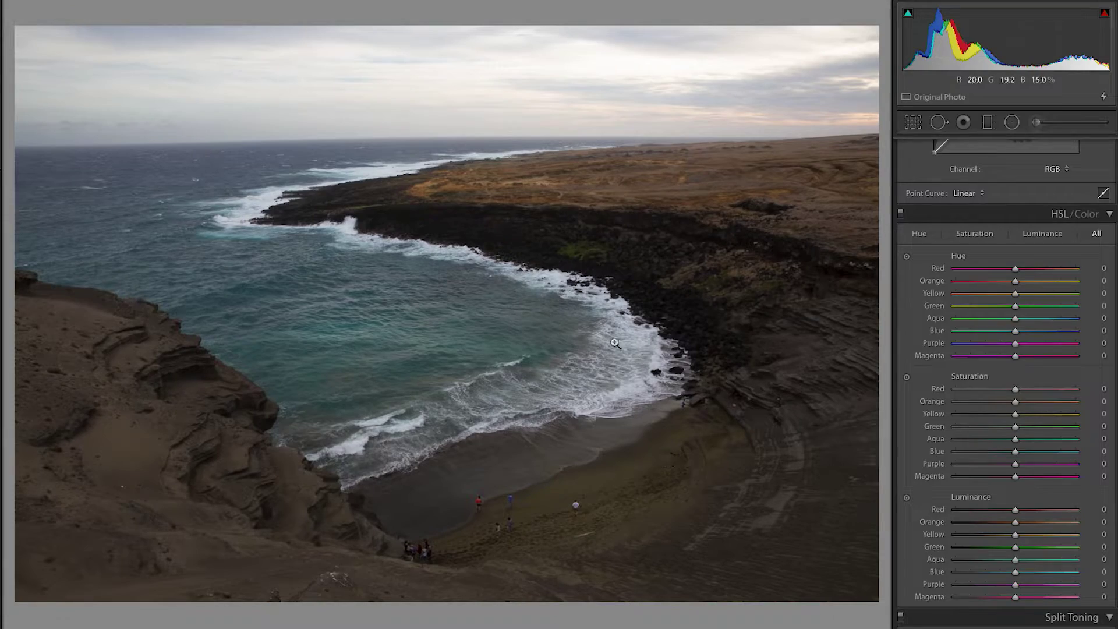
pyautogui.hotkey('ctrl', '-')
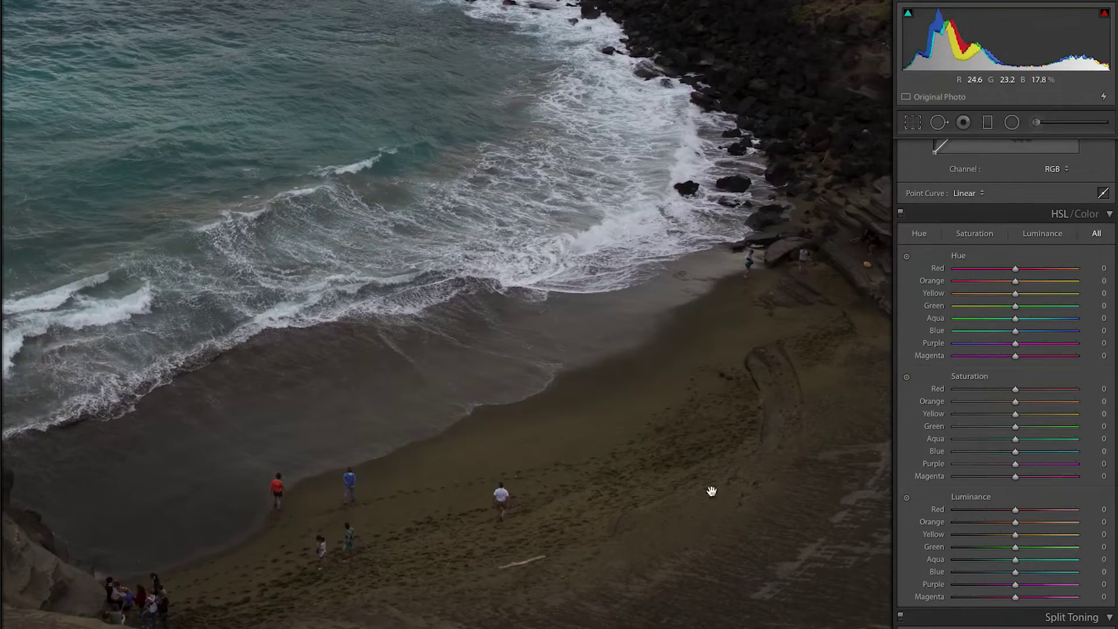
pyautogui.hotkey('ctrl', '-')
pyautogui.click(347, 339)
pyautogui.click(385, 316)
pyautogui.click(510, 182)
pyautogui.hotkey('ctrl', '-')
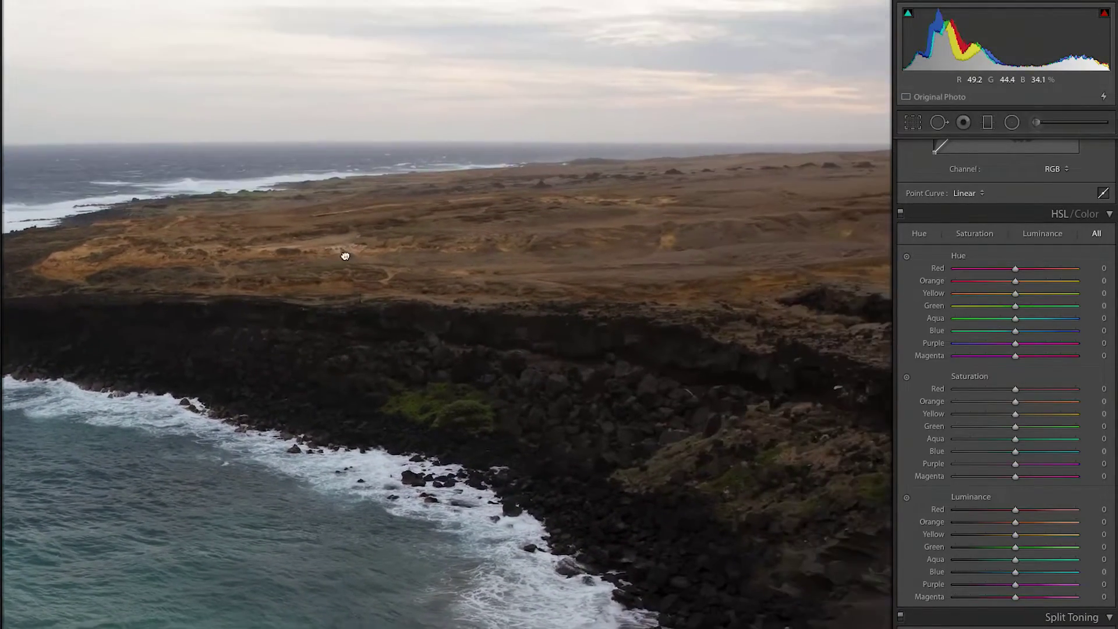
pyautogui.hotkey('ctrl', '-')
pyautogui.click(402, 281)
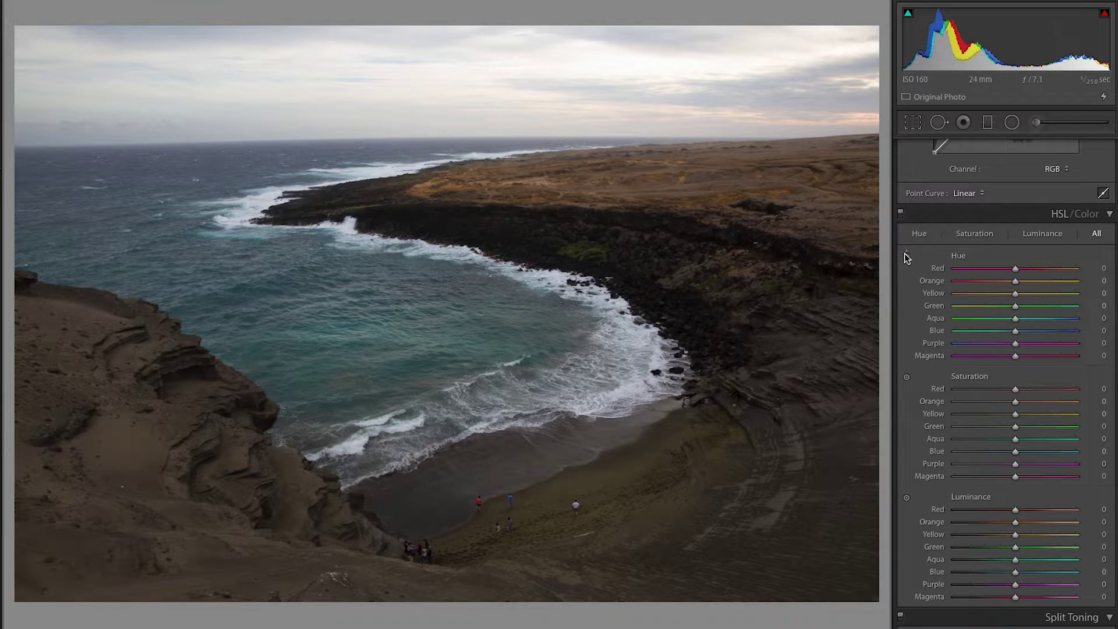
# - Use the targeted saturation adjustment on the sea to set aqua to +40 and blue to +44
pyautogui.click(907, 377)
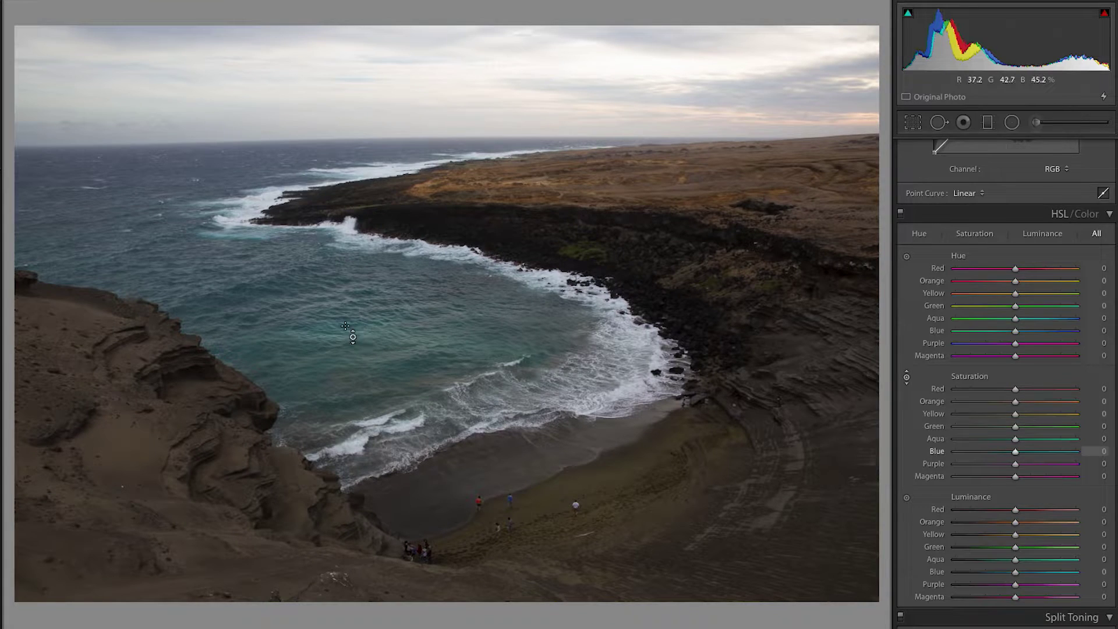
pyautogui.moveTo(365, 336)
pyautogui.mouseDown()
pyautogui.moveTo(366, 164)
pyautogui.moveTo(364, 333)
pyautogui.mouseUp()
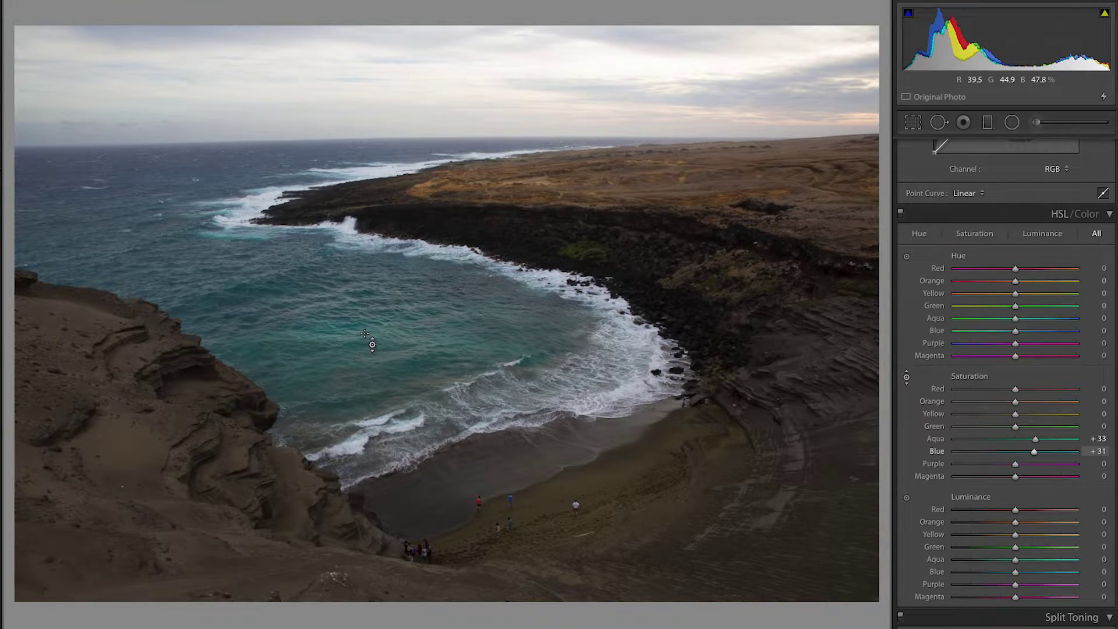
pyautogui.moveTo(364, 333); pyautogui.dragTo(364, 318)
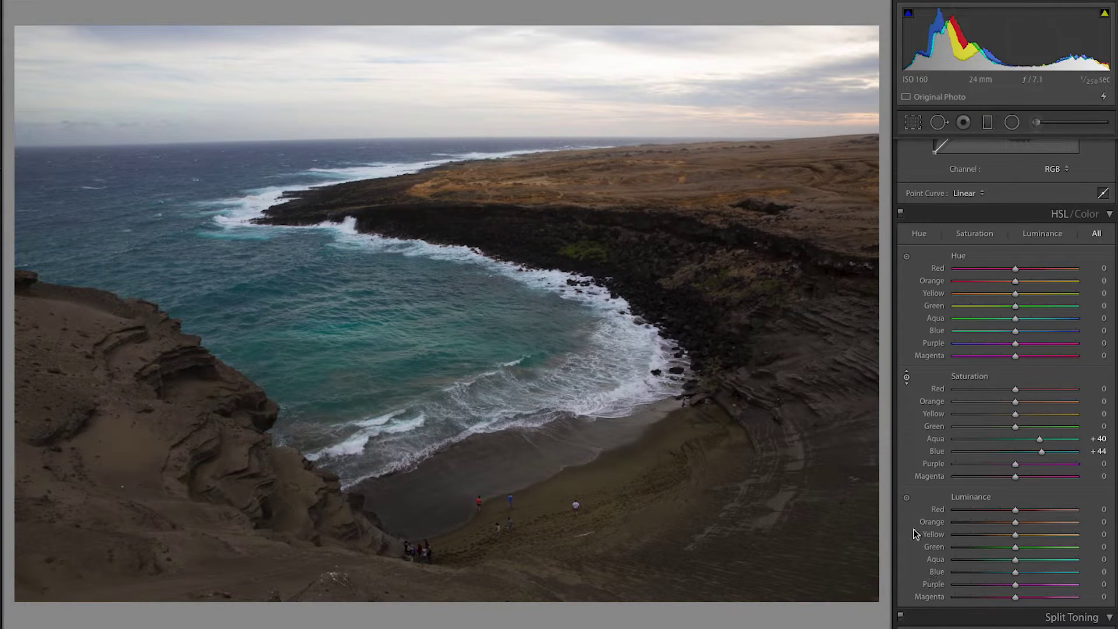
# - Darken the coastal photo's sky by setting the HSL luminance to aqua -26 and blue -51
pyautogui.click(906, 497)
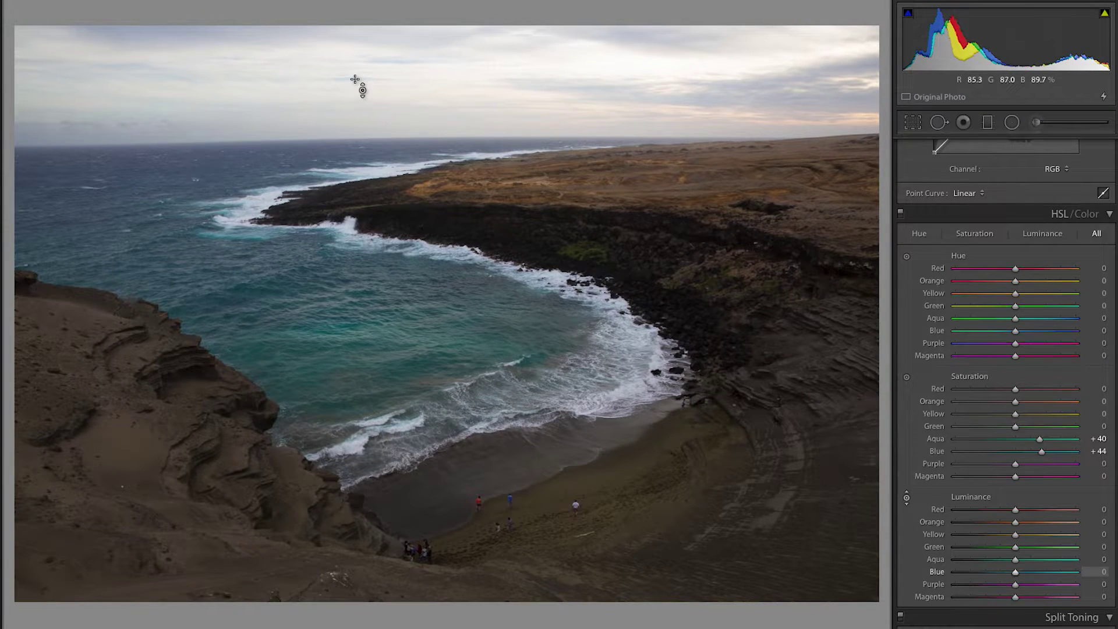
pyautogui.moveTo(354, 82); pyautogui.dragTo(354, 132)
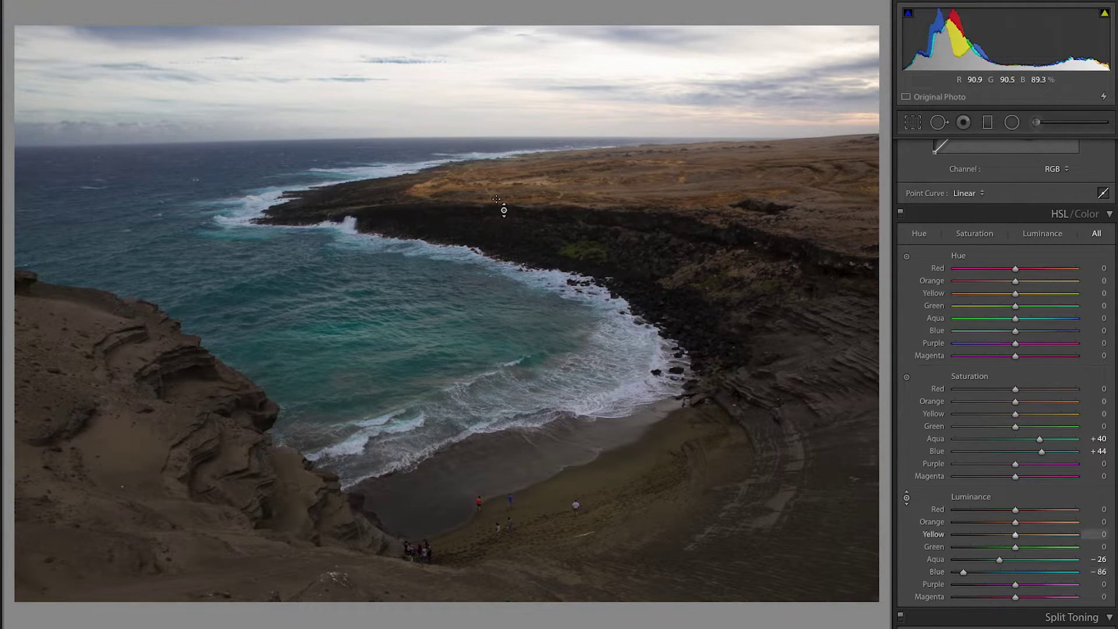
pyautogui.moveTo(977, 571)
pyautogui.mouseDown()
pyautogui.moveTo(994, 573)
pyautogui.moveTo(983, 571)
pyautogui.mouseUp()
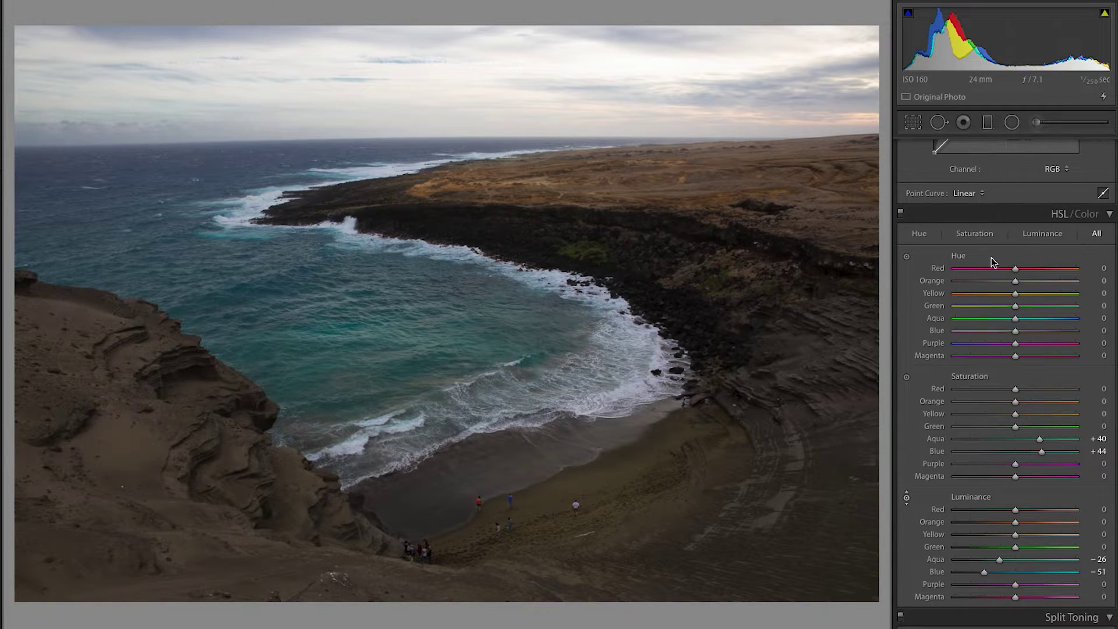
# - Make the beach sand greener by setting the HSL hue to orange +7, yellow +23 and green +16
pyautogui.click(909, 258)
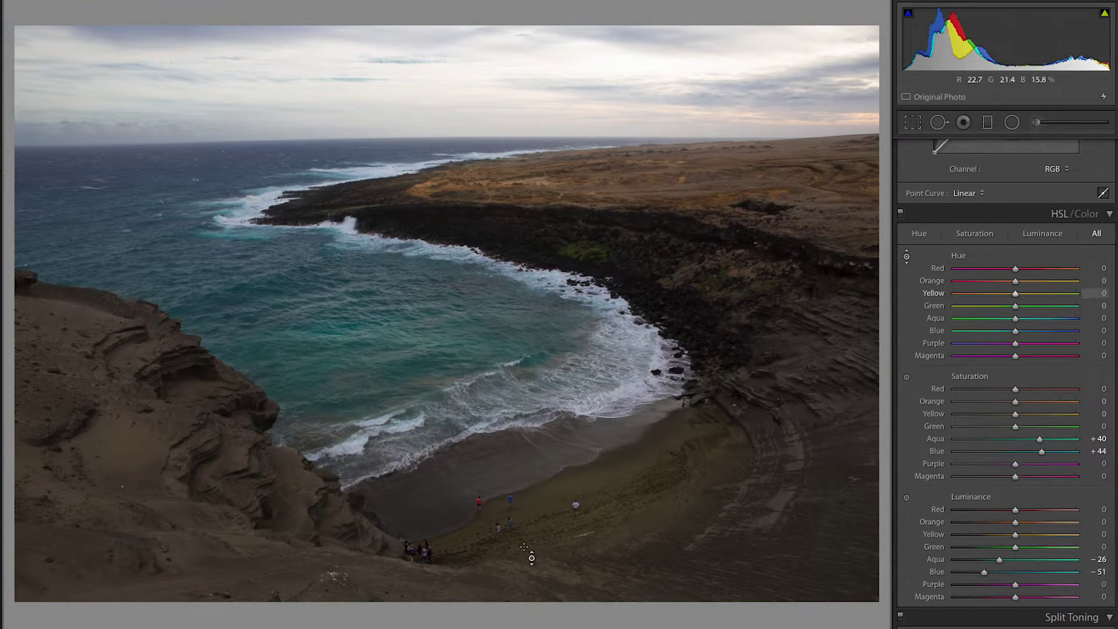
pyautogui.moveTo(591, 485)
pyautogui.mouseDown()
pyautogui.moveTo(591, 451)
pyautogui.moveTo(590, 464)
pyautogui.mouseUp()
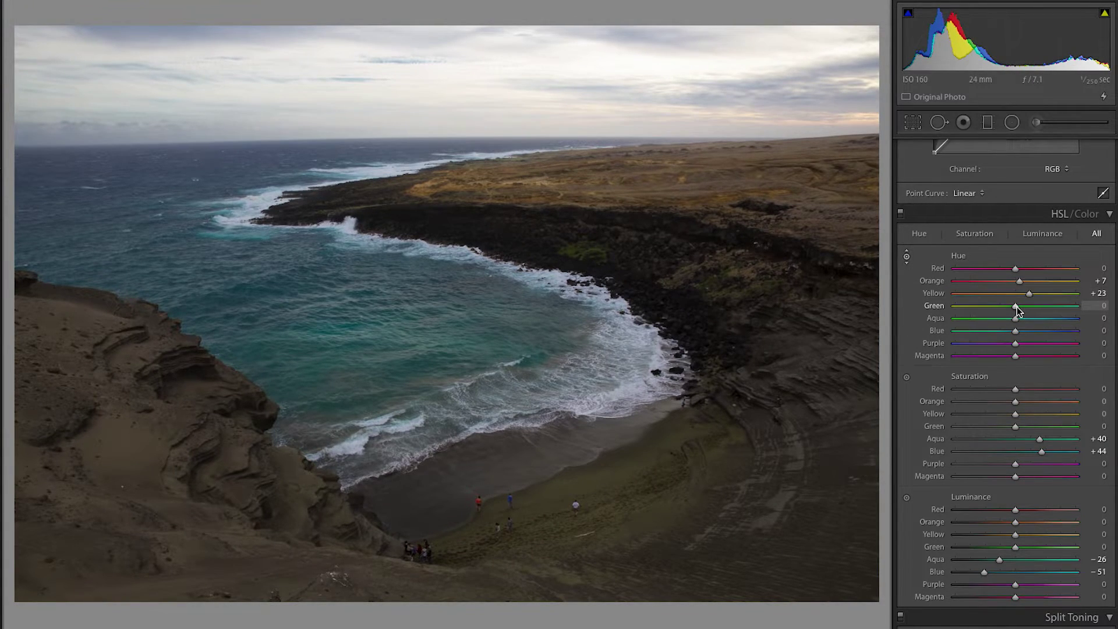
pyautogui.moveTo(1015, 308); pyautogui.dragTo(1024, 308)
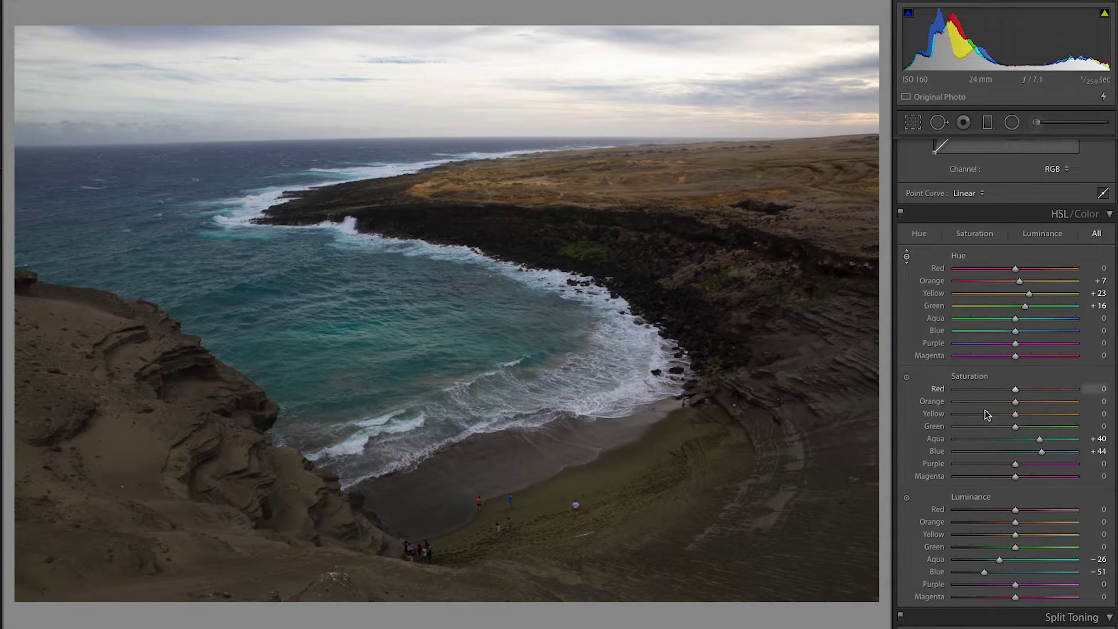
# - Warm and enrich the headland by setting the orange saturation to +58 and the orange hue to -12
pyautogui.moveTo(1014, 400); pyautogui.dragTo(1049, 404)
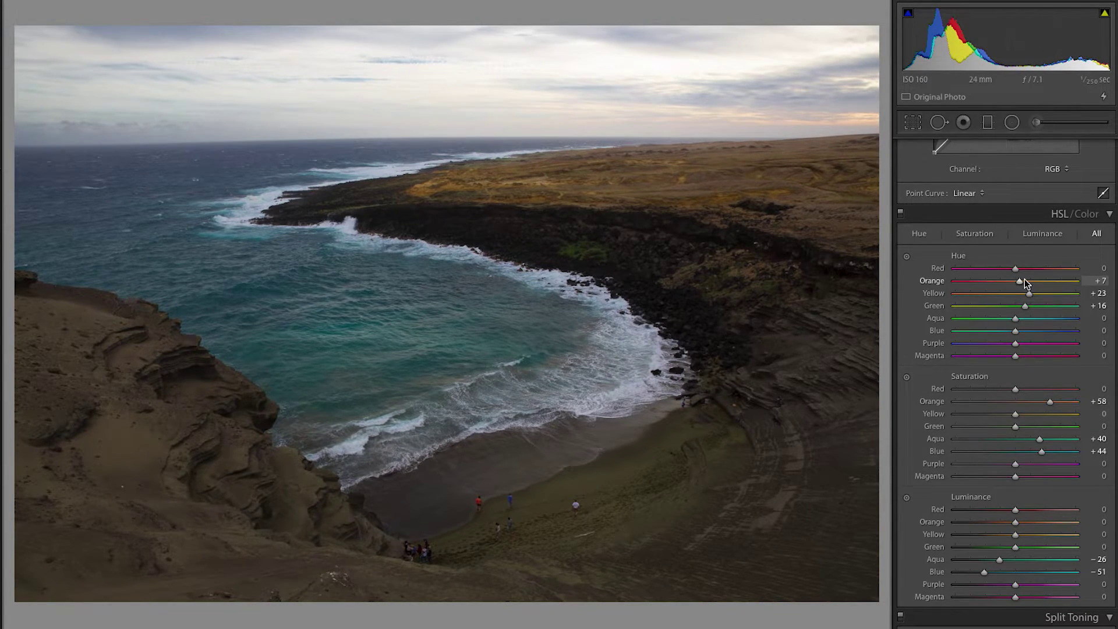
pyautogui.moveTo(1021, 281)
pyautogui.mouseDown()
pyautogui.moveTo(1040, 281)
pyautogui.moveTo(1008, 282)
pyautogui.mouseUp()
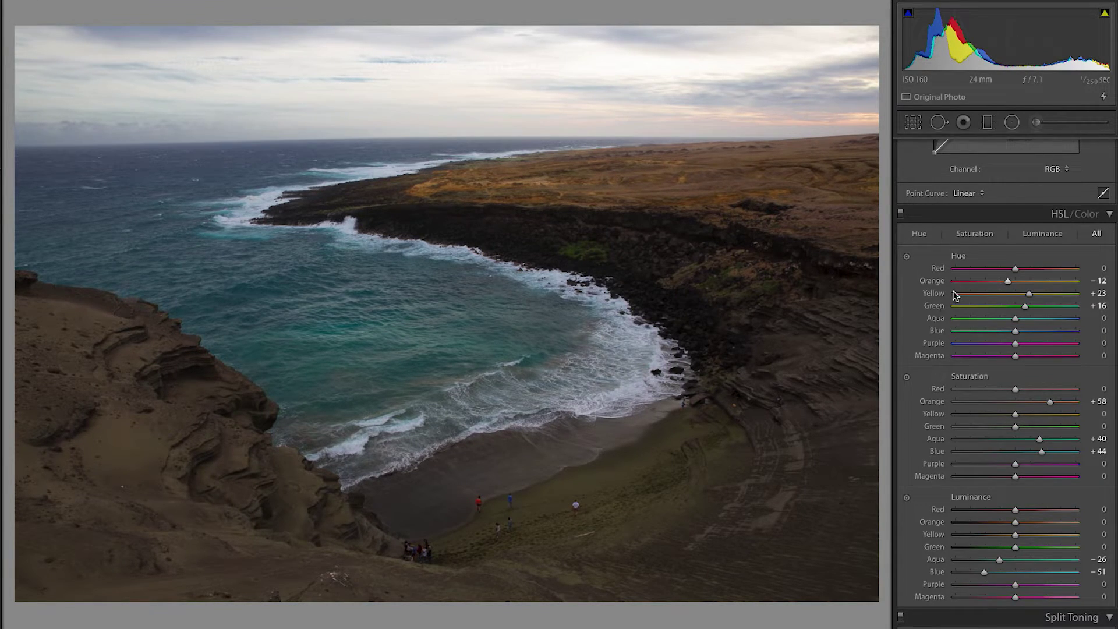
# - Compare the coastal photo with the HSL adjustments disabled and enabled
pyautogui.click(900, 213)
pyautogui.click(900, 213)
pyautogui.click(900, 213)
pyautogui.click(900, 213)
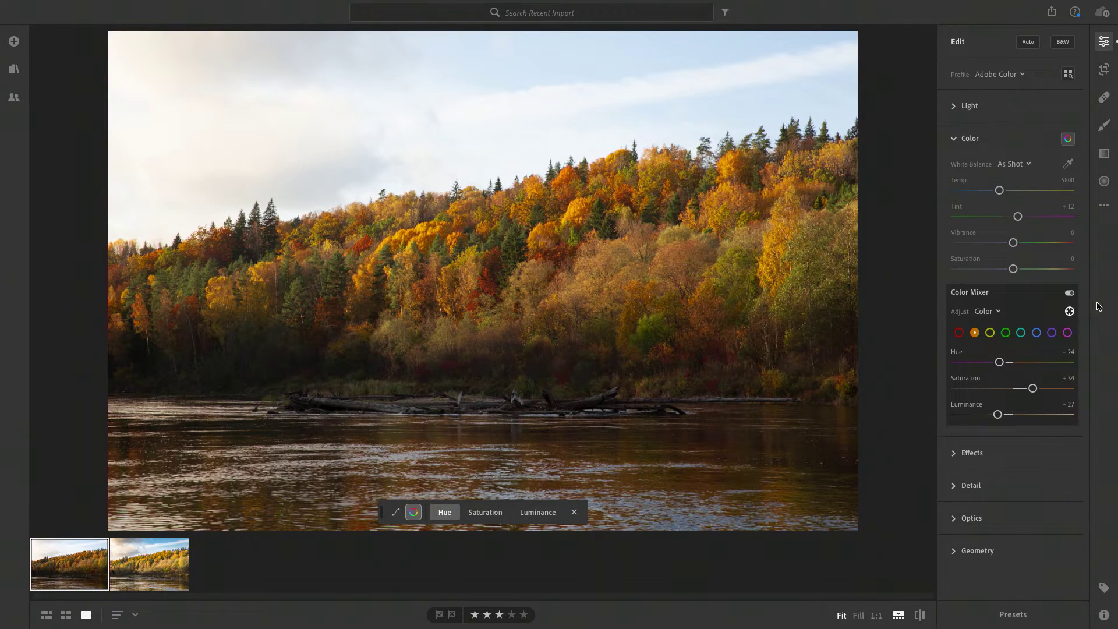
# - Switch to Lightroom's cloud version, reset the autumn photo's Color Mixer, and show the hue sliders for all colours
pyautogui.click(992, 313)
pyautogui.click(992, 312)
pyautogui.moveTo(989, 298)
pyautogui.click(960, 292)
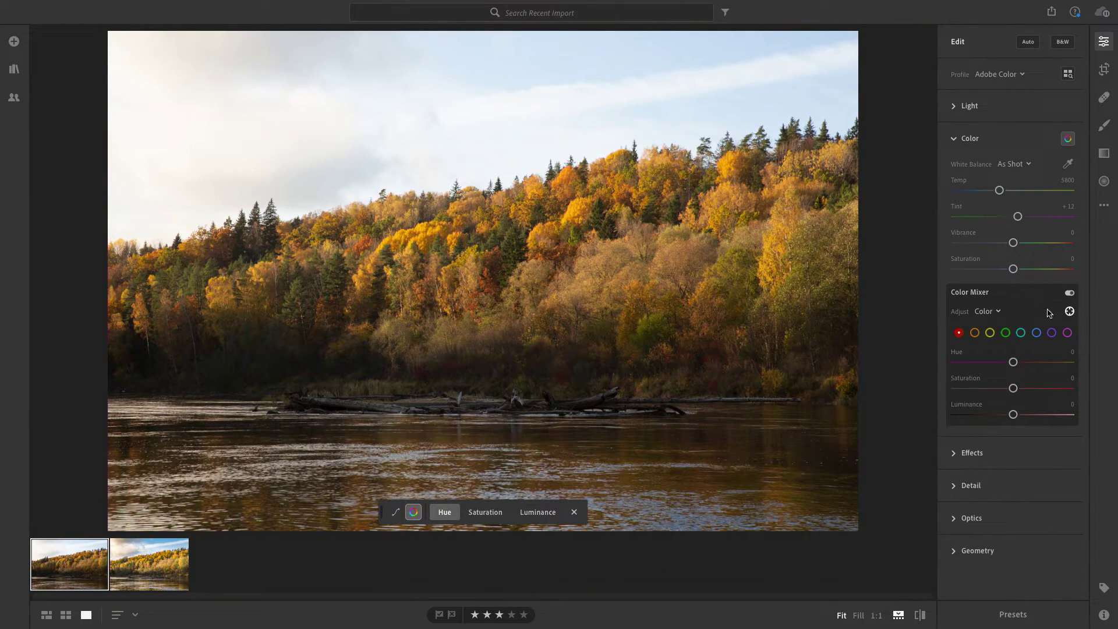
pyautogui.click(989, 312)
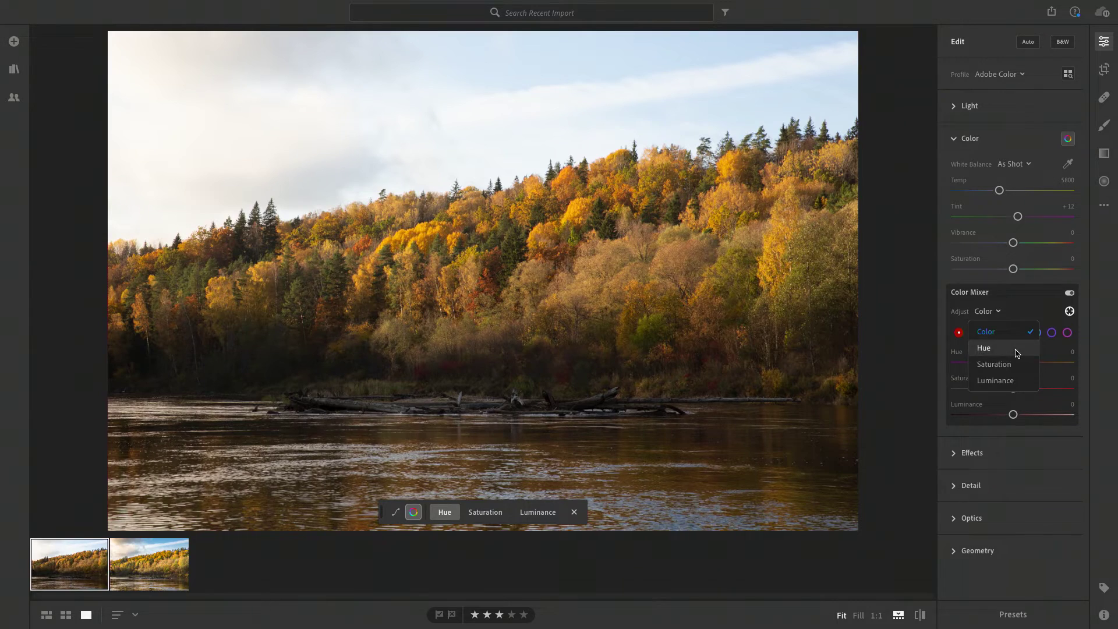
pyautogui.click(1016, 349)
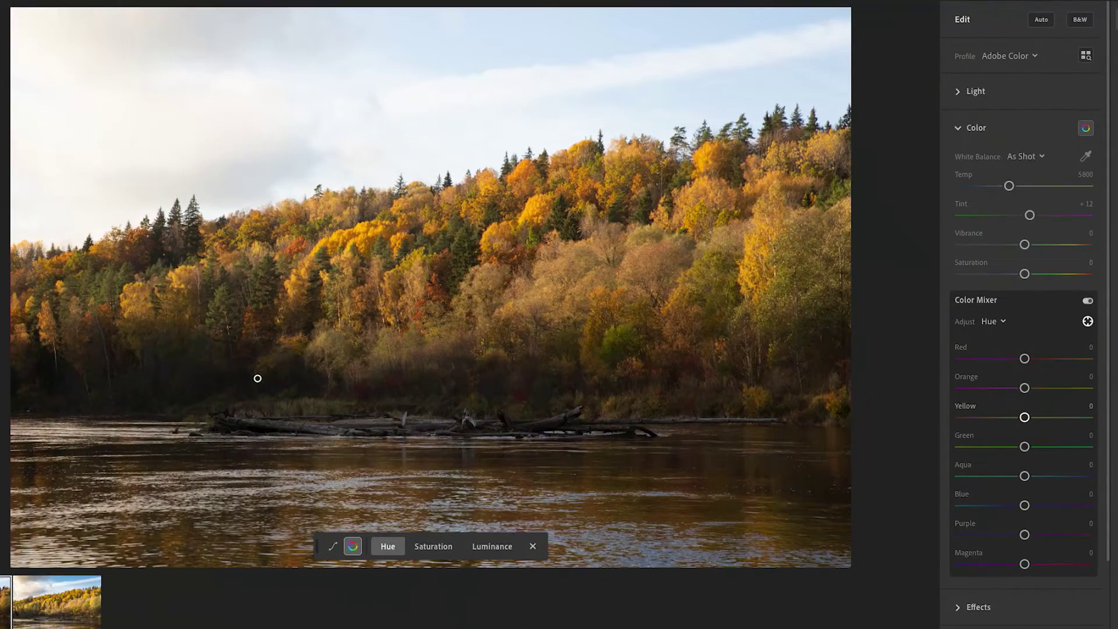
# - Look at the targeted Point Curve options, return to the Color Mixer, and set the trees' hue to orange -27 and yellow -31
pyautogui.click(332, 547)
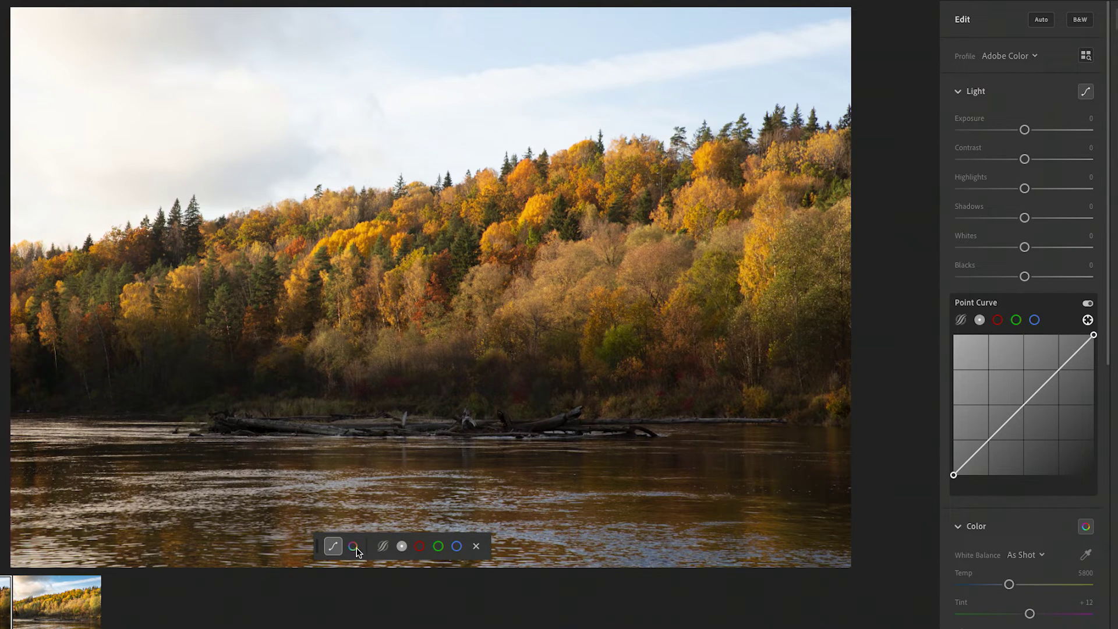
pyautogui.click(354, 547)
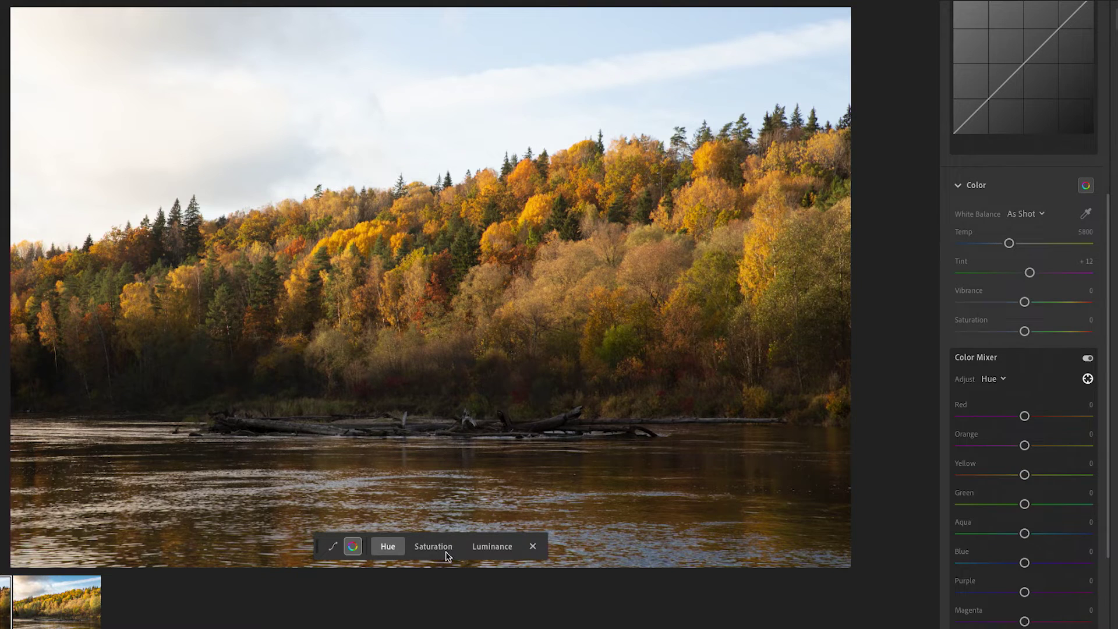
pyautogui.click(365, 235)
pyautogui.moveTo(365, 235); pyautogui.dragTo(353, 247)
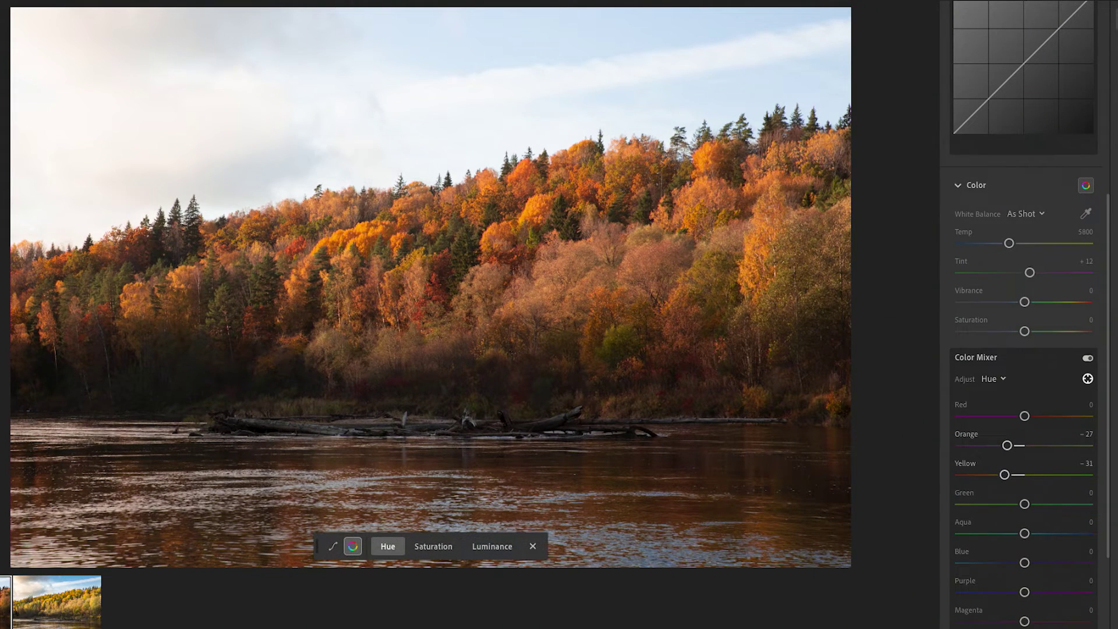
# - Use the targeted adjustments to set the trees' saturation to orange +26 and yellow +6, and the sky's luminance to aqua -6 and blue -91
pyautogui.click(433, 546)
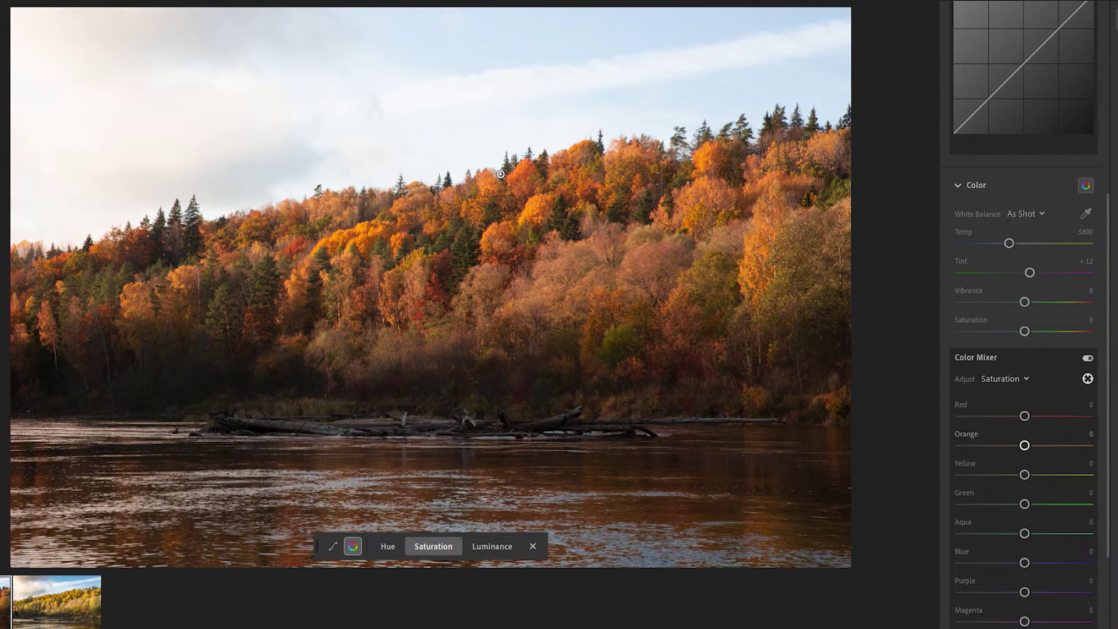
pyautogui.moveTo(539, 205)
pyautogui.mouseDown()
pyautogui.moveTo(565, 206)
pyautogui.moveTo(550, 205)
pyautogui.mouseUp()
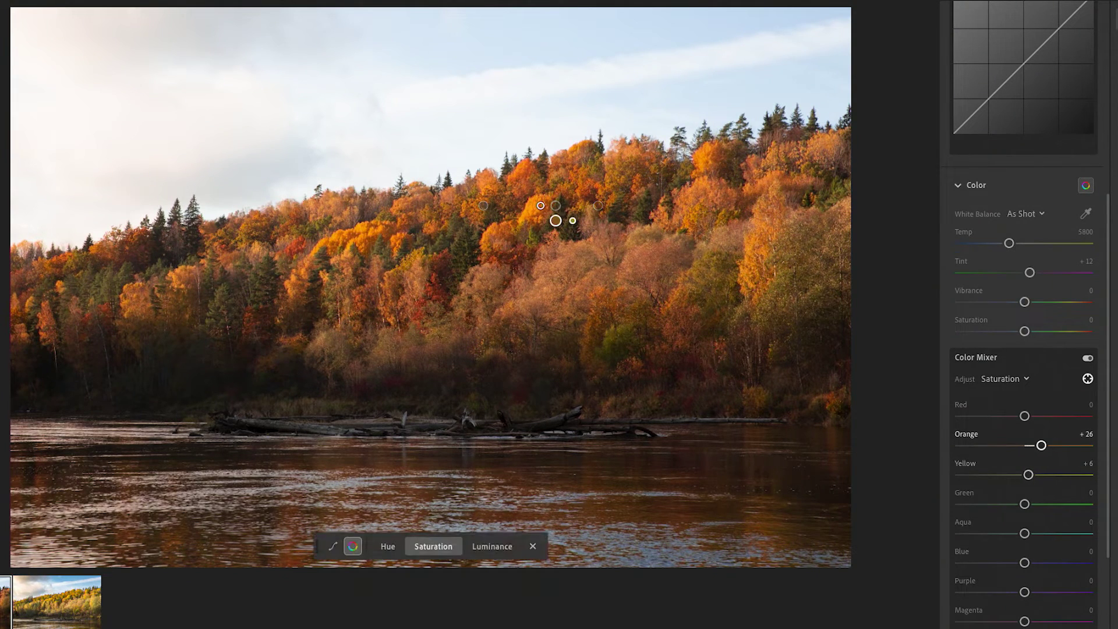
pyautogui.click(493, 546)
pyautogui.moveTo(654, 36); pyautogui.dragTo(644, 36)
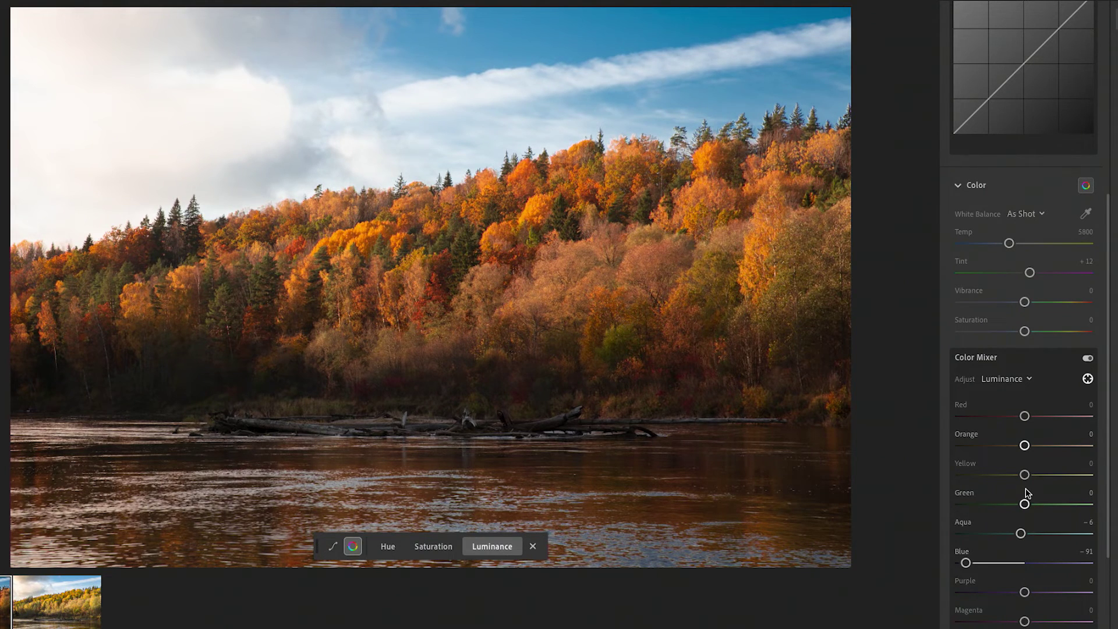
# - Show the Color Mixer adjustments grouped by individual colour, and return to the luminance sliders
pyautogui.scroll(-2, 1045, 382)
pyautogui.click(1016, 308)
pyautogui.click(1010, 331)
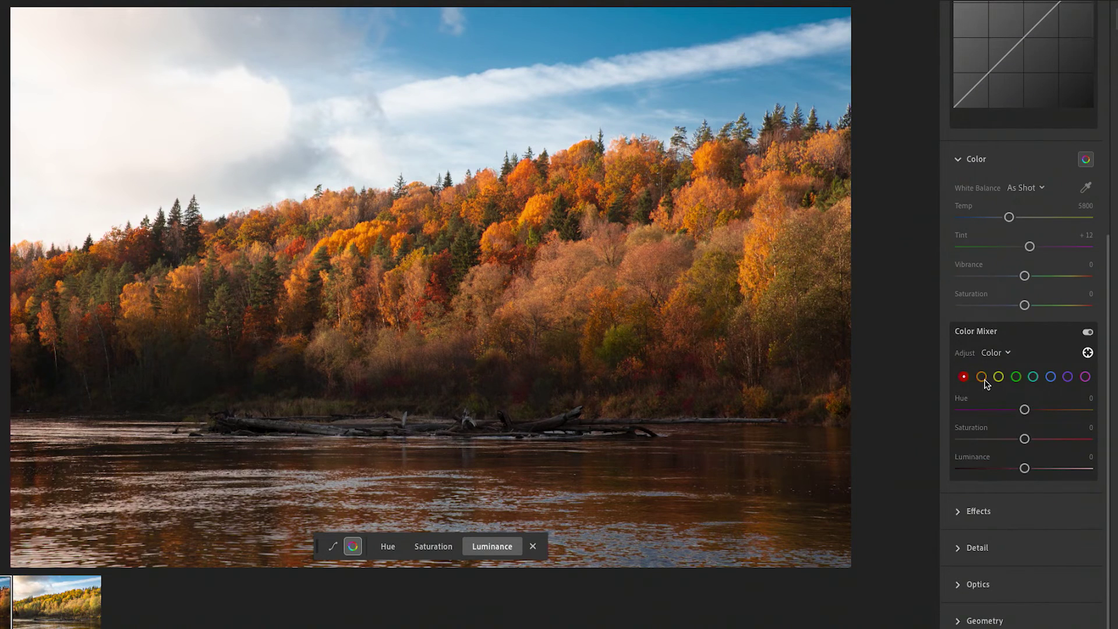
pyautogui.click(1007, 354)
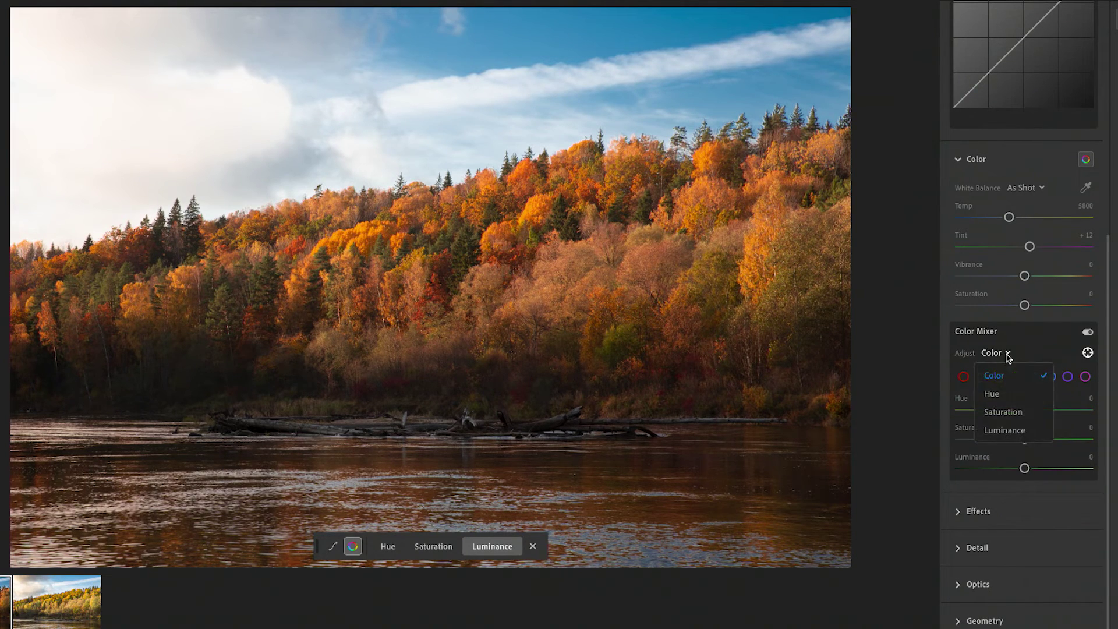
pyautogui.click(1020, 431)
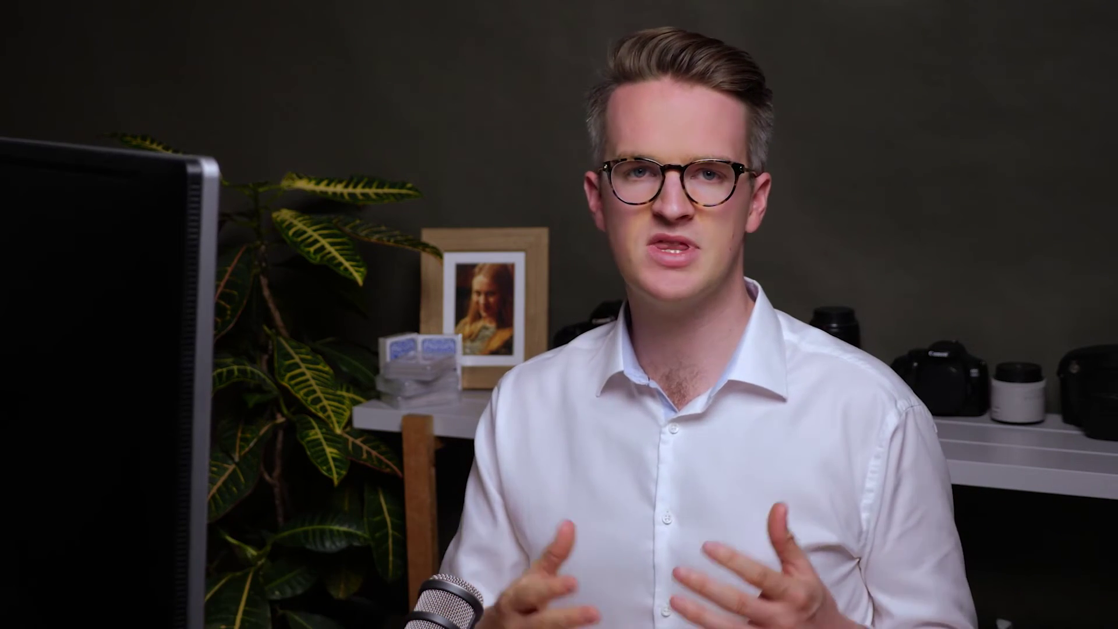